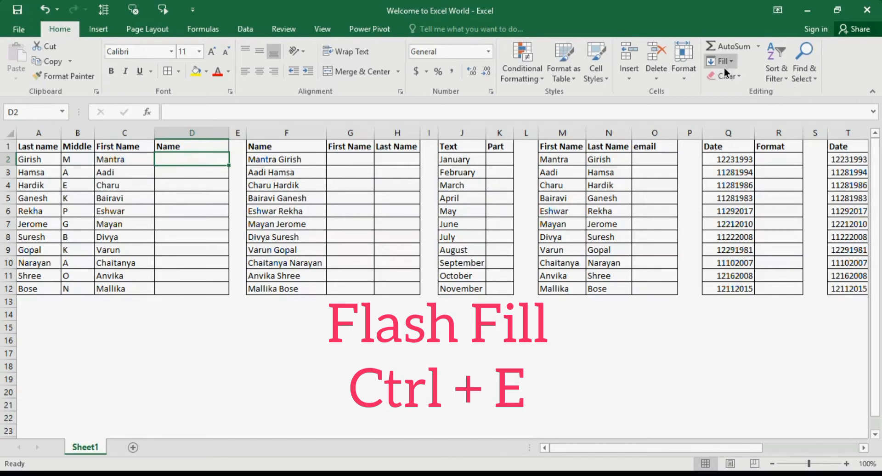
# Step: Enter the first person's first name, last name and middle initial in D2 as the example
pyautogui.click(727, 62)
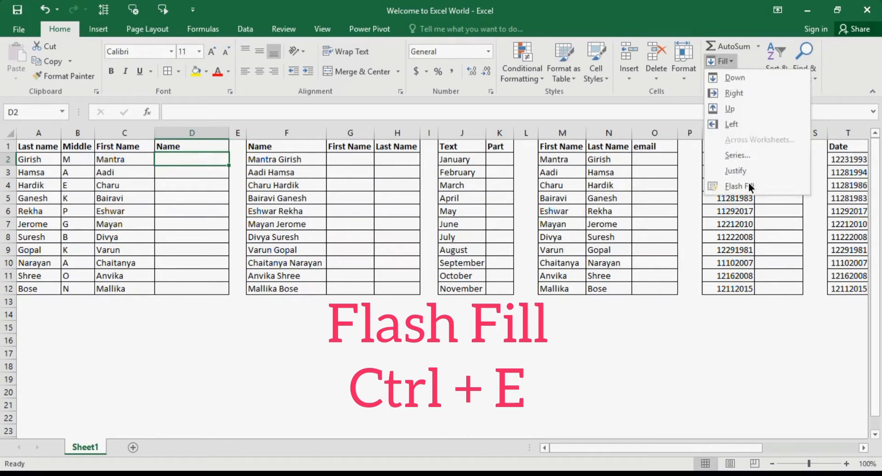
pyautogui.click(542, 204)
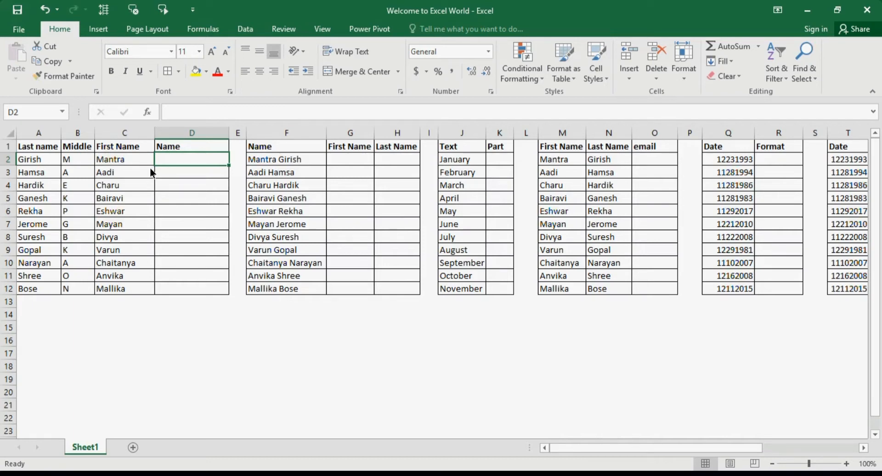
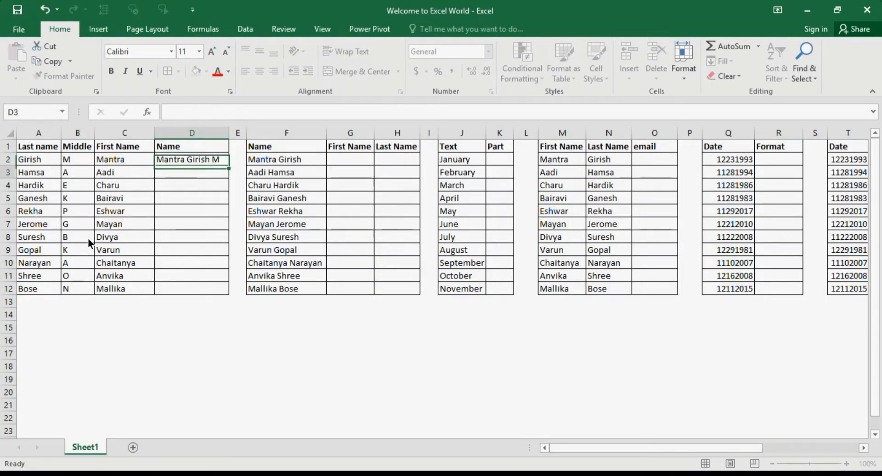
pyautogui.press('Return')
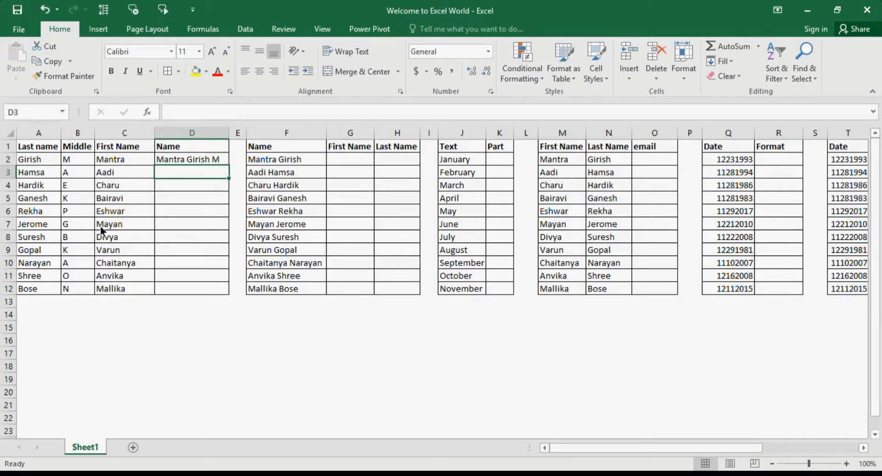
# Step: Flash Fill the rest of the Name column down to D10 and check the result
pyautogui.click(720, 63)
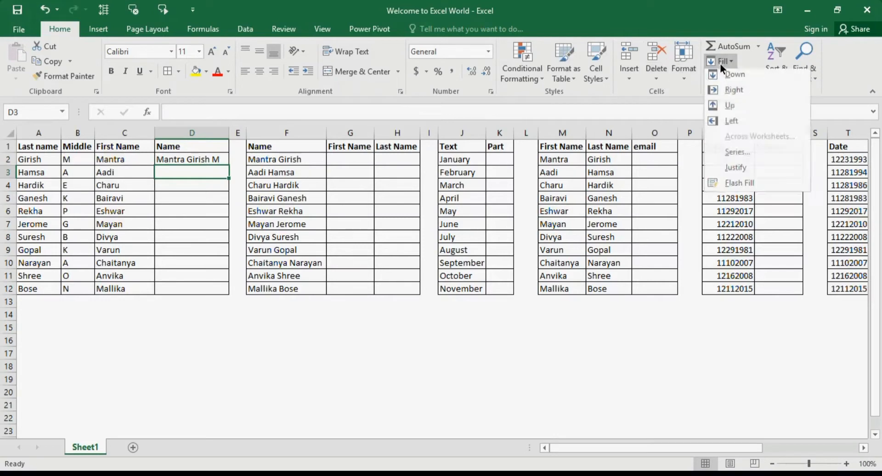
pyautogui.click(739, 186)
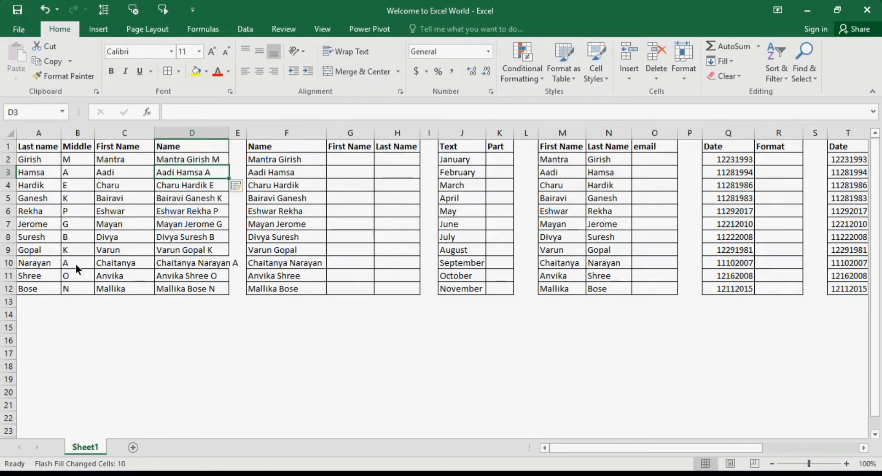
pyautogui.click(208, 265)
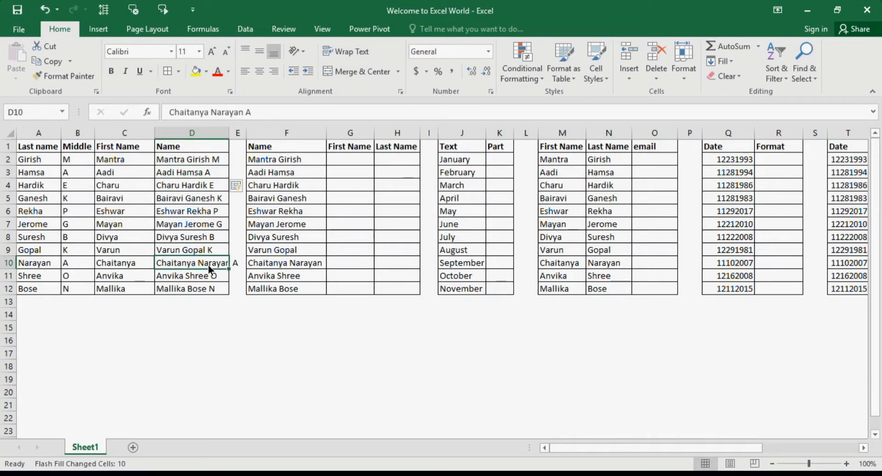
# Step: Enter the first person's first name in G2 as the first-name example
pyautogui.click(353, 160)
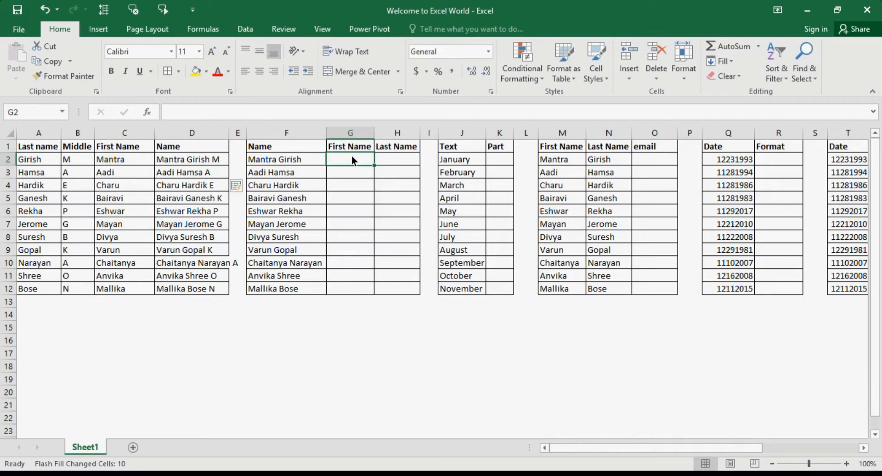
pyautogui.write('Man')
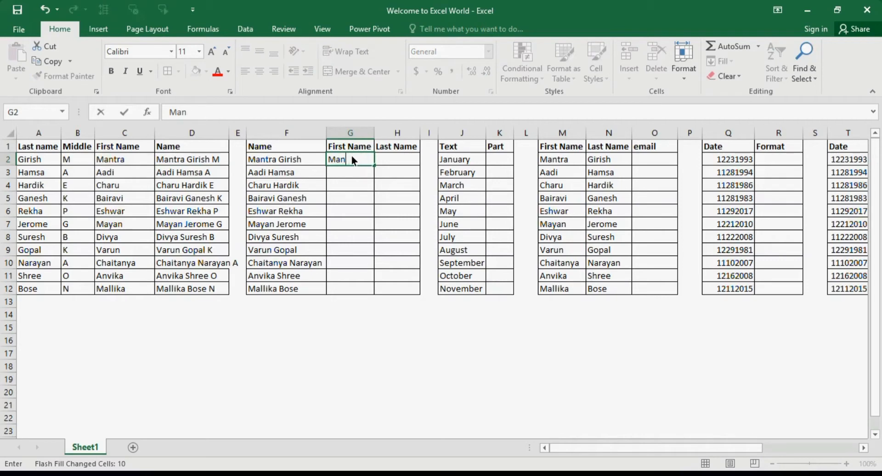
pyautogui.write('tra')
pyautogui.hotkey('ctrl', 'Return')
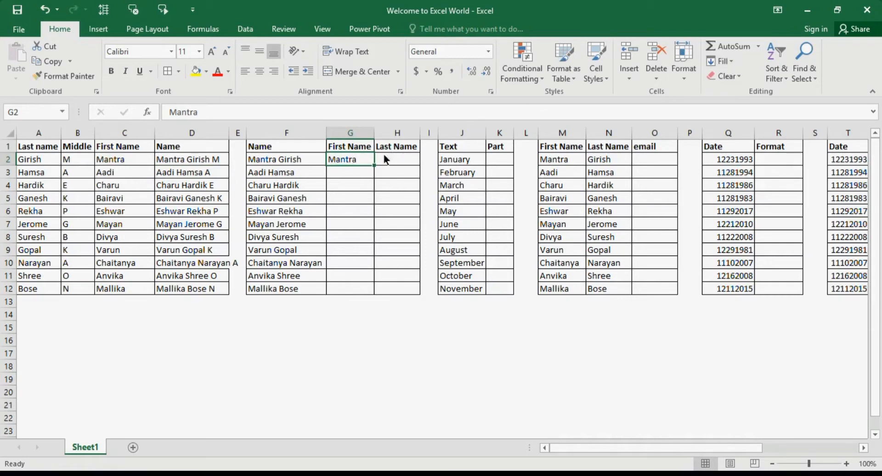
# Step: Extend G2 down to G12 and switch the copied cells to Flash Fill first names
pyautogui.moveTo(375, 165); pyautogui.dragTo(376, 296)
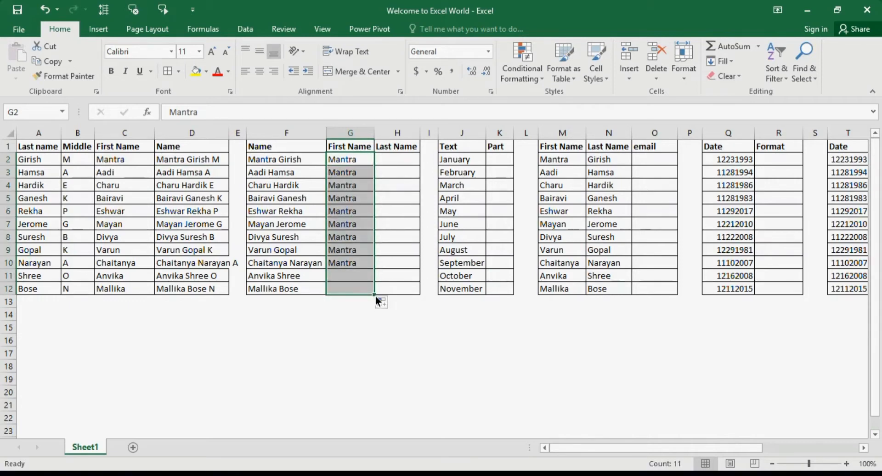
pyautogui.click(382, 304)
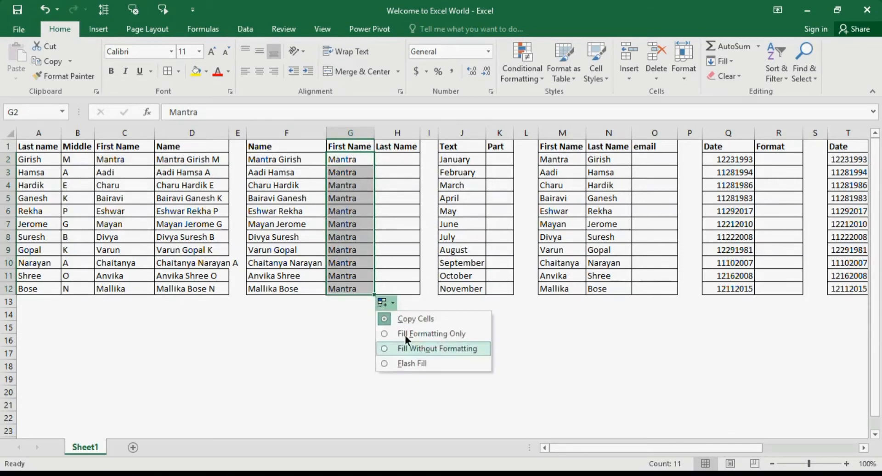
pyautogui.click(421, 363)
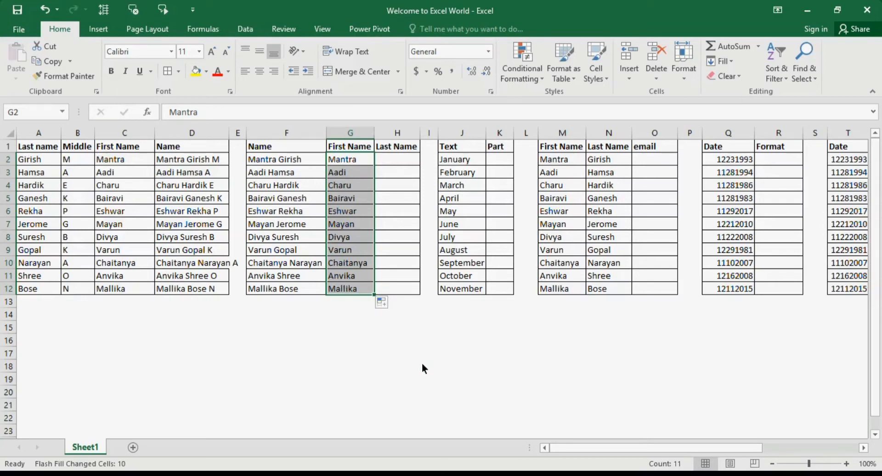
pyautogui.click(363, 163)
pyautogui.click(359, 289)
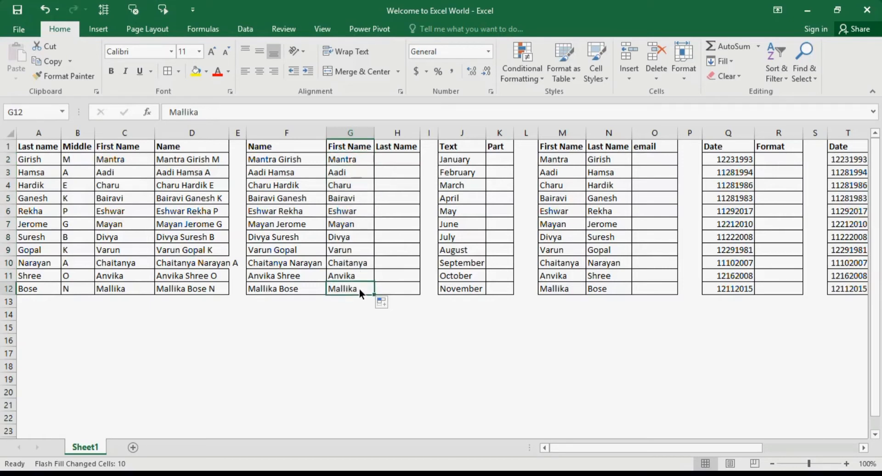
pyautogui.click(408, 158)
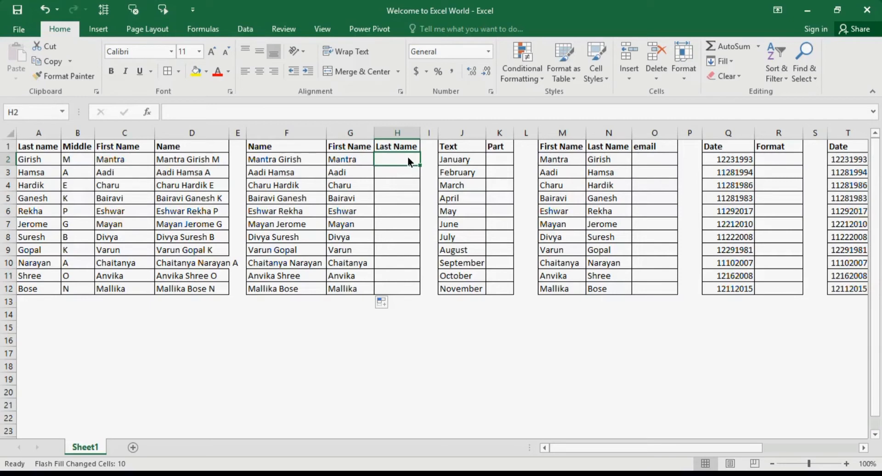
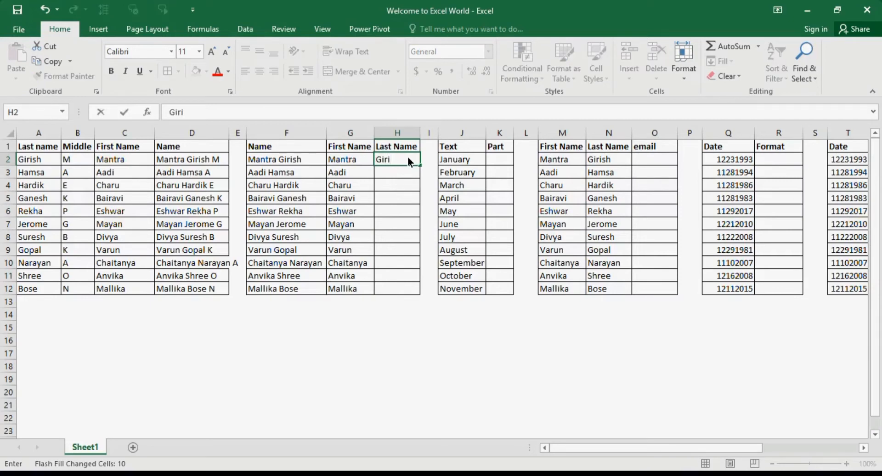
# Step: Enter the first surname in H2 and Flash Fill the remaining last names with Ctrl+E
pyautogui.hotkey('ctrl', 'Return')
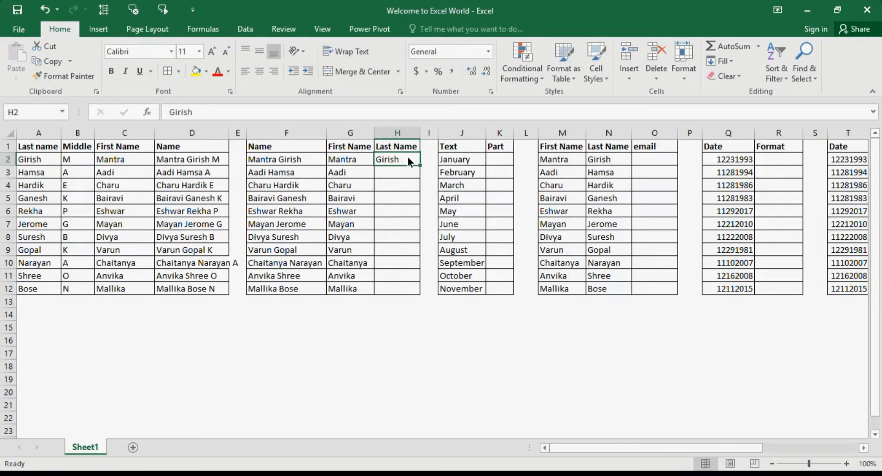
pyautogui.hotkey('ctrl', 'e')
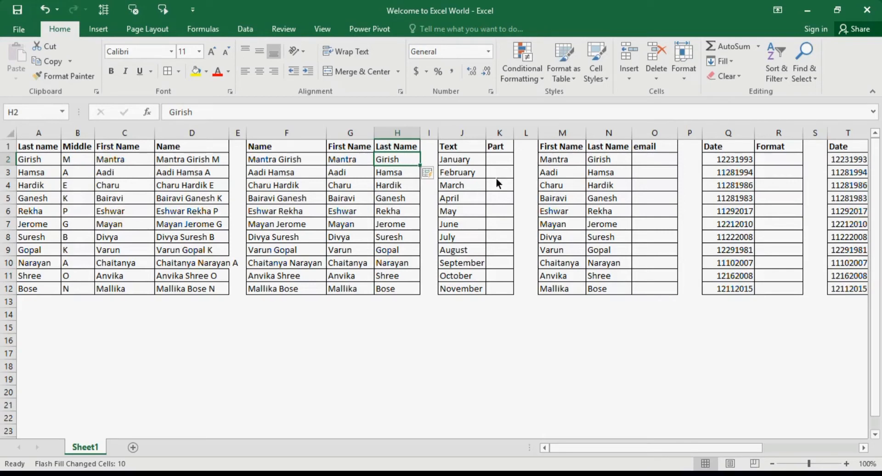
pyautogui.click(477, 161)
pyautogui.click(500, 163)
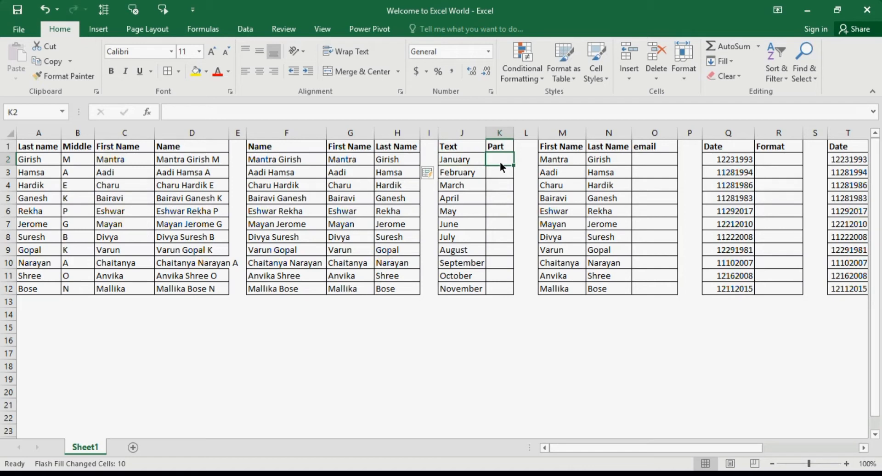
# Step: Try a 'J' month-initial example in K2, Flash Fill it, then undo the fill
pyautogui.write('J')
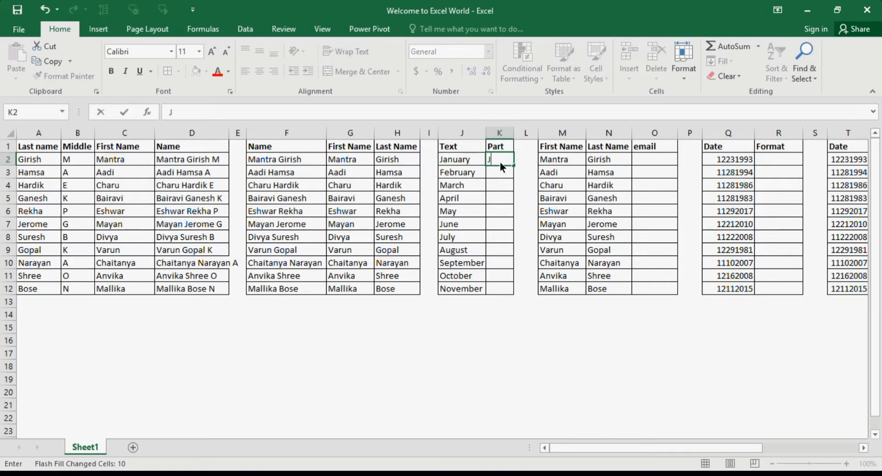
pyautogui.press('Tab')
pyautogui.click(500, 164)
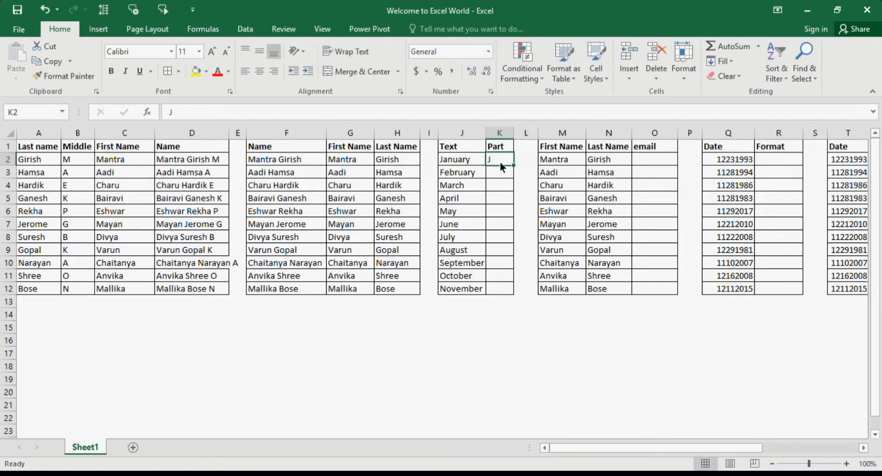
pyautogui.hotkey('ctrl', 'e')
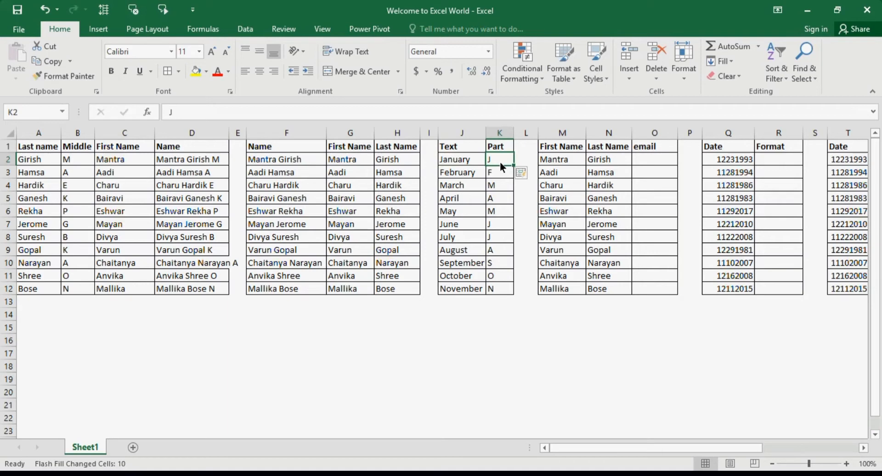
pyautogui.hotkey('ctrl', 'z')
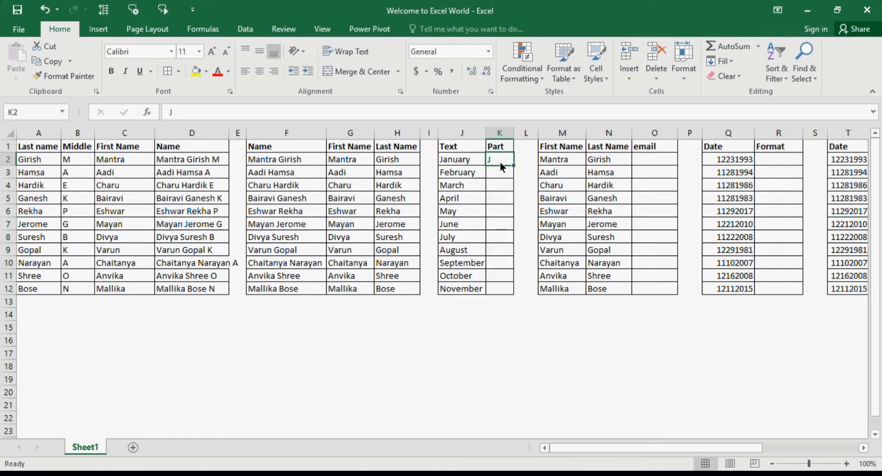
# Step: Flash Fill each month's last letter from an 'n' example, then clear K2:K12
pyautogui.write('n')
pyautogui.press('Return')
pyautogui.hotkey('ctrl', 'e')
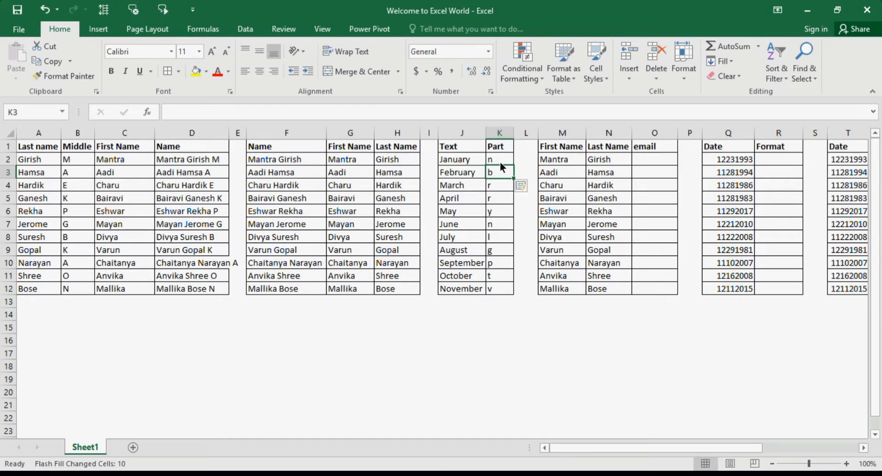
pyautogui.click(501, 162)
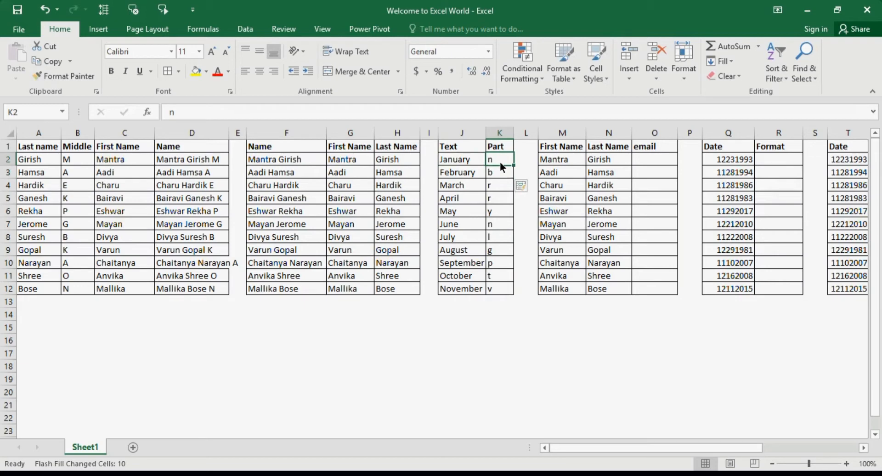
pyautogui.hotkey('ctrl', 'shift', 'Down')
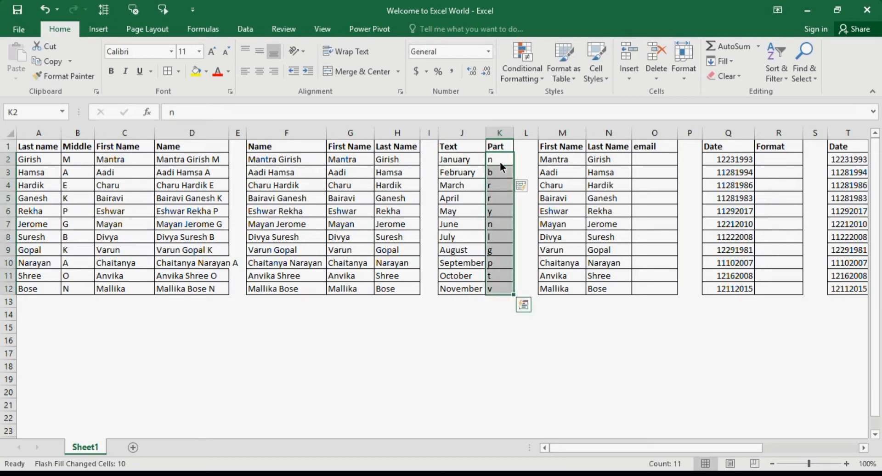
pyautogui.press('Delete')
pyautogui.press('Right')
# Step: Flash Fill matching letters from an 'N' example in K2, then clear K2:K12 again
pyautogui.click(501, 161)
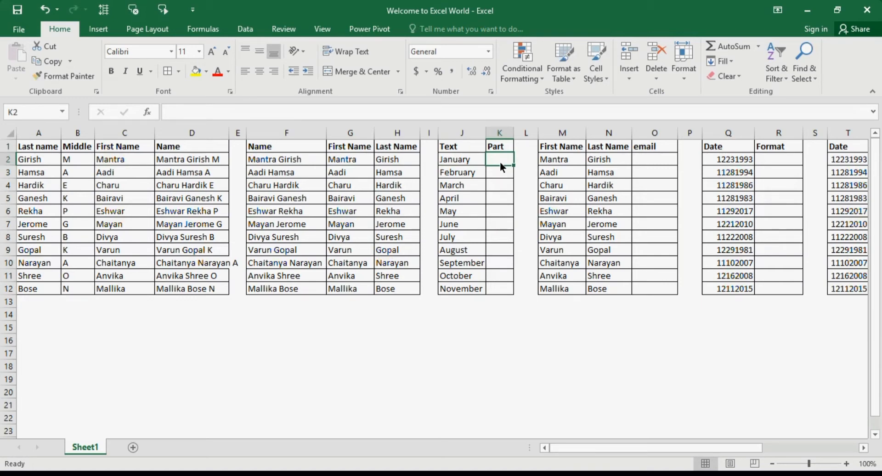
pyautogui.write('N')
pyautogui.press('Return')
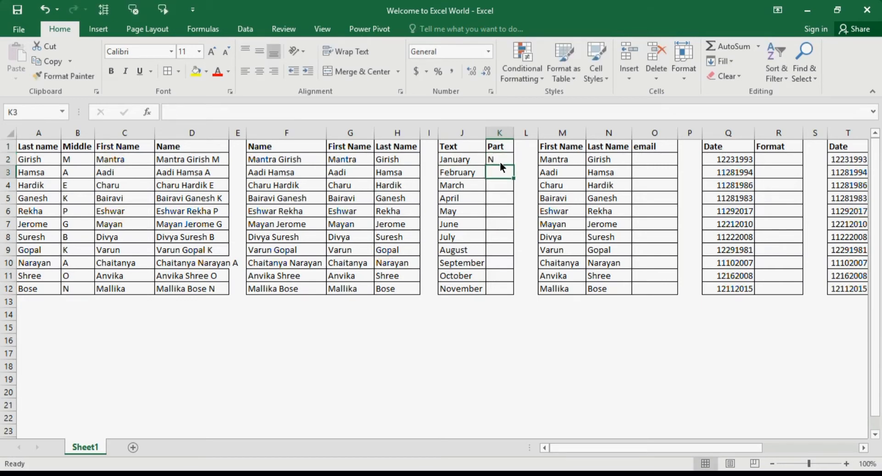
pyautogui.hotkey('ctrl', 'e')
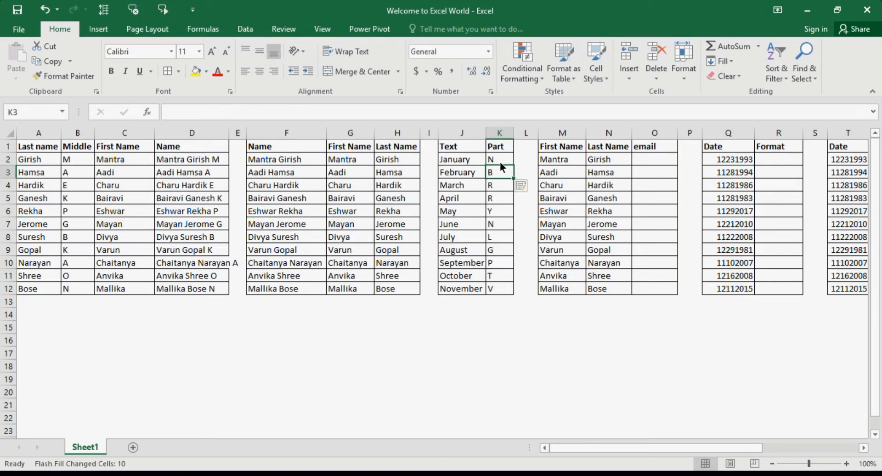
pyautogui.click(501, 163)
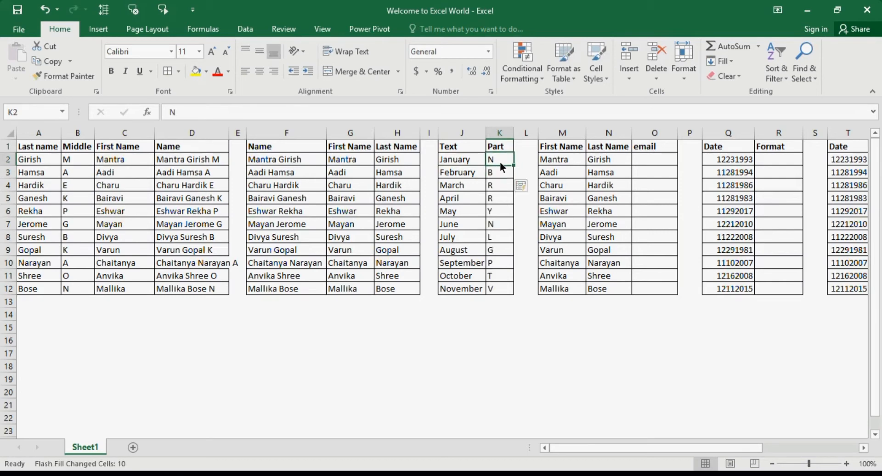
pyautogui.hotkey('ctrl', 'shift', 'Down')
pyautogui.press('Delete')
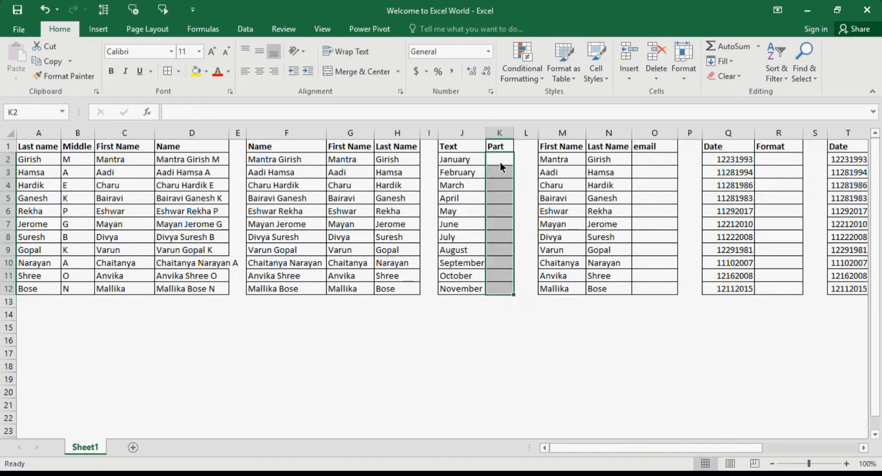
# Step: Enter 'ry' in K2 and Flash Fill the month endings, noting the blank April result
pyautogui.click(501, 163)
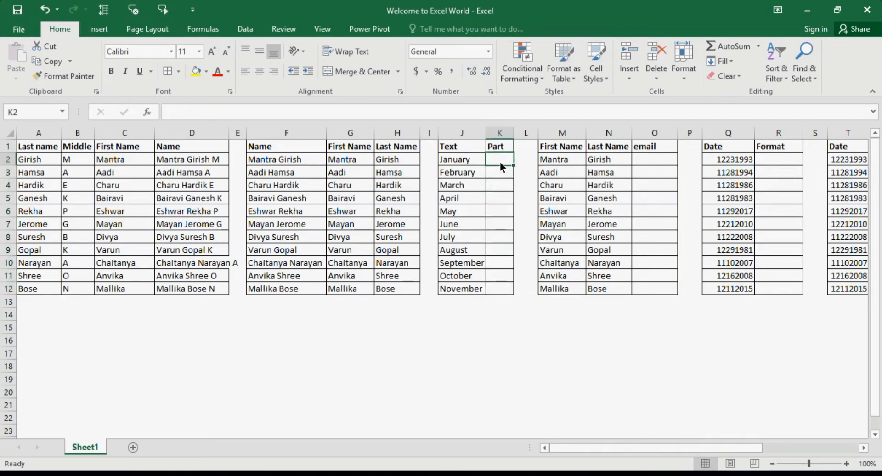
pyautogui.write('ry')
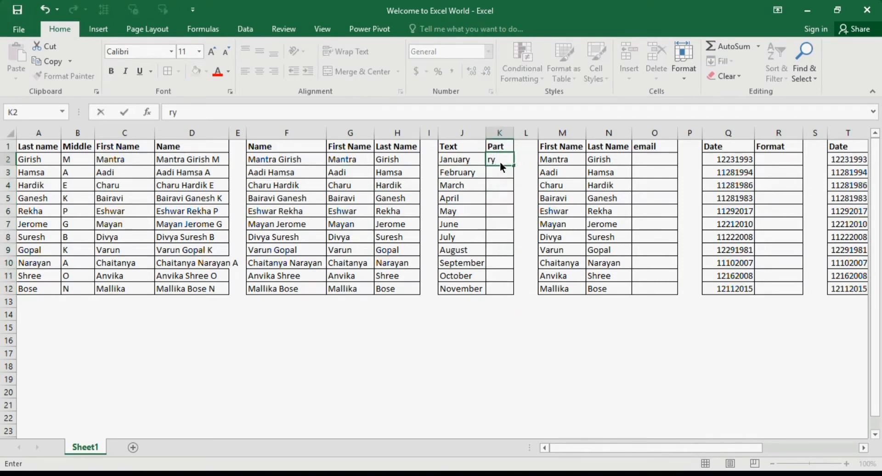
pyautogui.press('Tab')
pyautogui.click(500, 162)
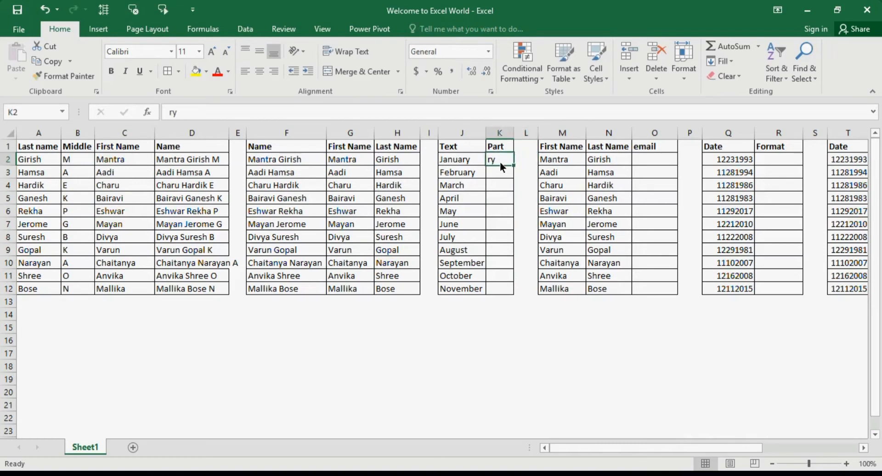
pyautogui.hotkey('ctrl', 'e')
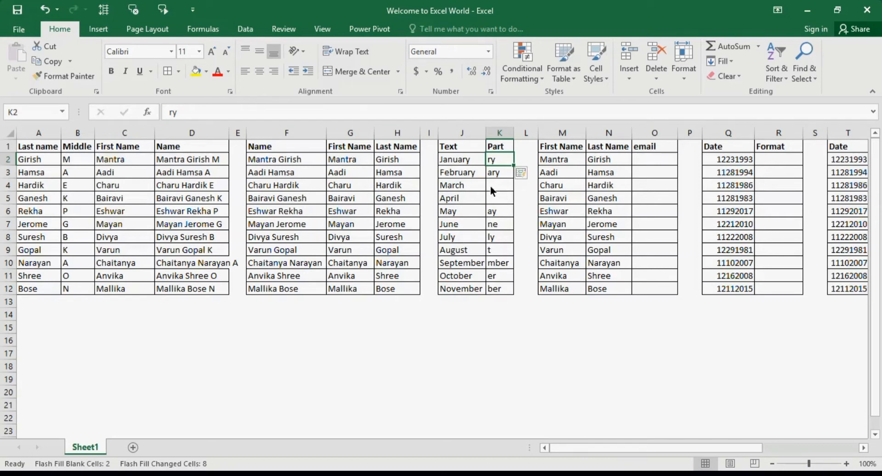
pyautogui.click(498, 199)
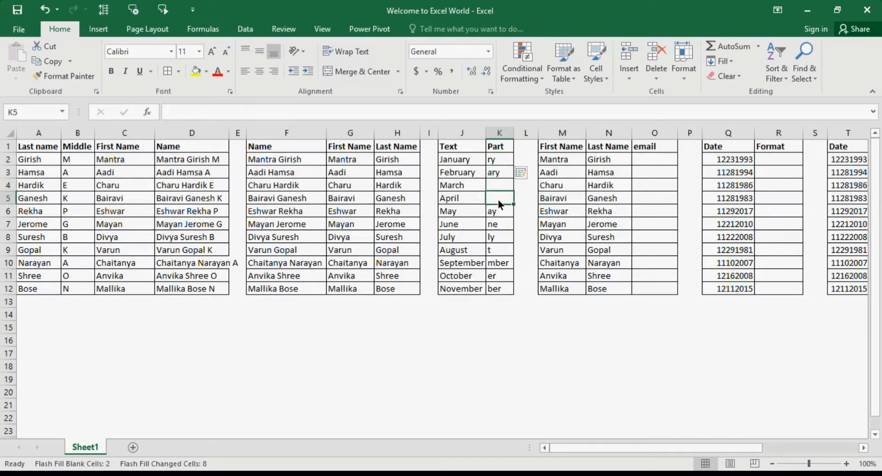
# Step: Clear the inconsistent endings below January in the Part column
pyautogui.click(501, 160)
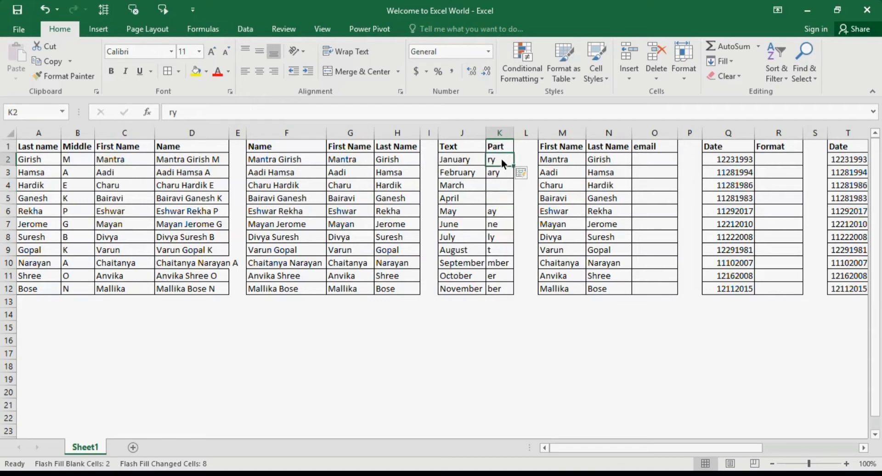
pyautogui.press('Down')
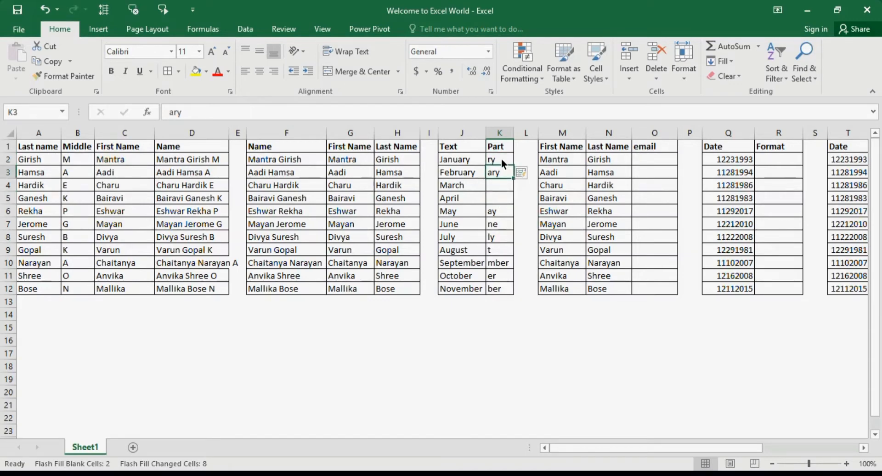
pyautogui.hotkey('shift', 'Down')
pyautogui.hotkey('shift', 'Down')
pyautogui.hotkey('shift', 'Down')
pyautogui.hotkey('shift', 'Down')
pyautogui.hotkey('shift', 'Down')
pyautogui.hotkey('shift', 'Down')
pyautogui.hotkey('shift', 'Down')
pyautogui.hotkey('shift', 'Down')
pyautogui.hotkey('shift', 'Down')
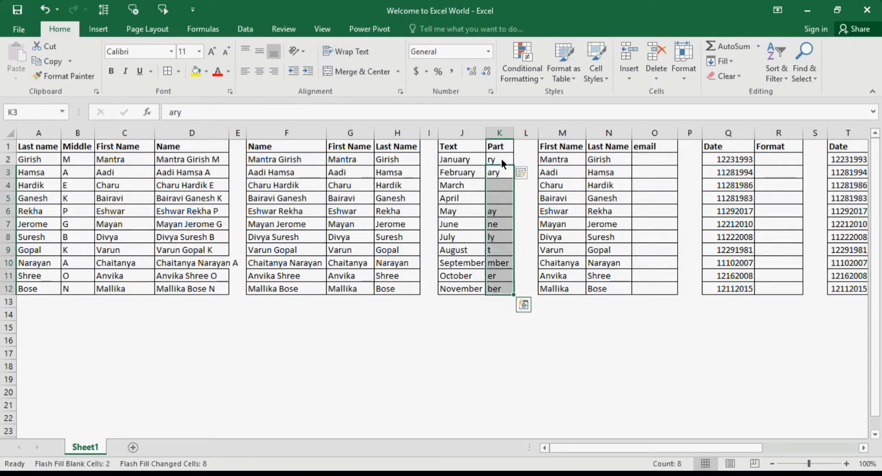
pyautogui.press('Delete')
pyautogui.press('Right')
pyautogui.press('Left')
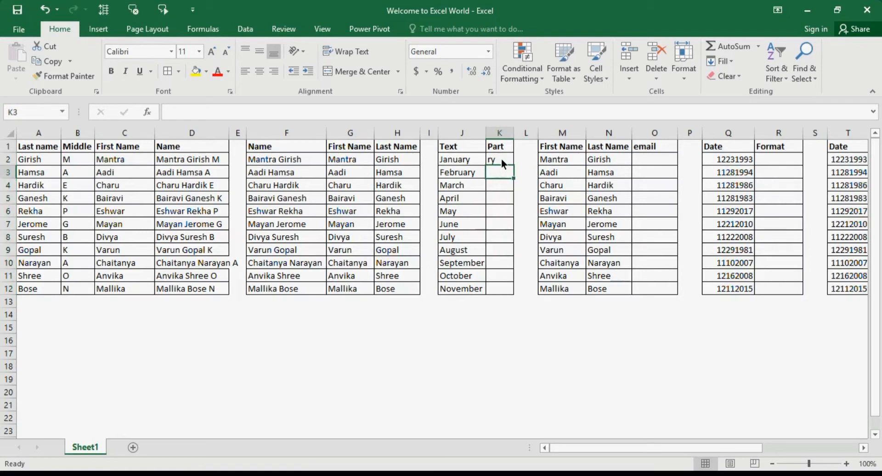
# Step: Enter 'ry' for February in K3 and Flash Fill the two-letter endings down to 'er'
pyautogui.write('ry')
pyautogui.press('Return')
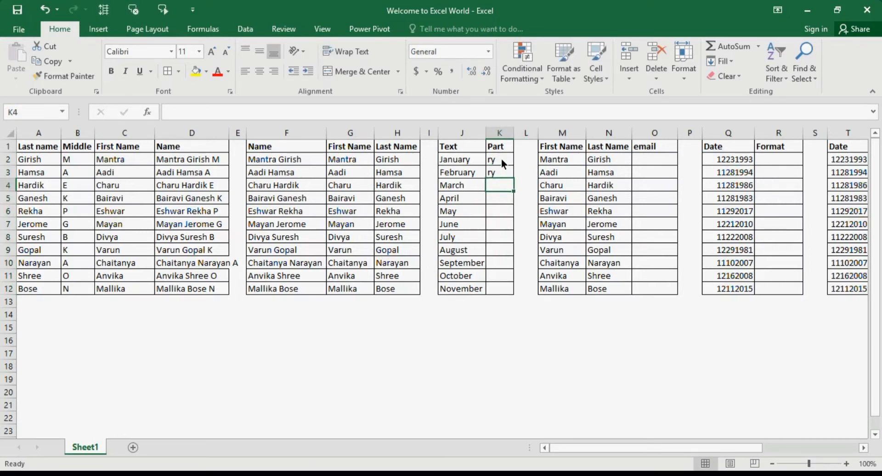
pyautogui.hotkey('ctrl', 'e')
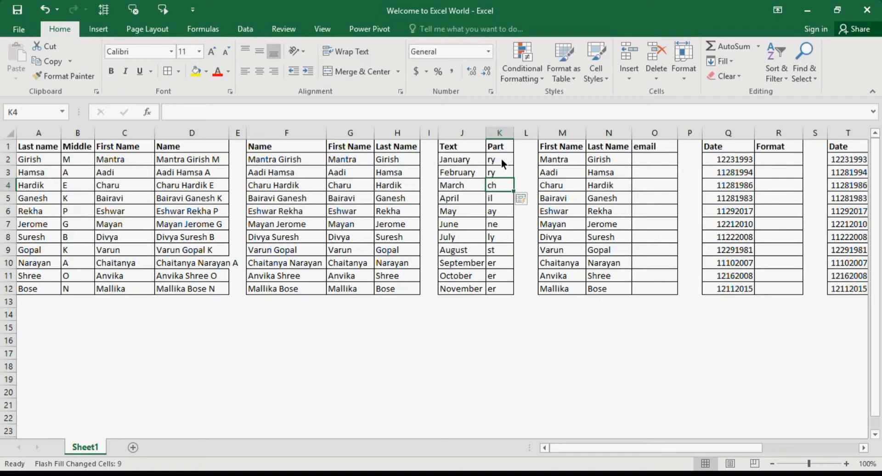
pyautogui.press('Up')
pyautogui.press('Up')
pyautogui.press('Left')
pyautogui.press('Left')
pyautogui.press('Left')
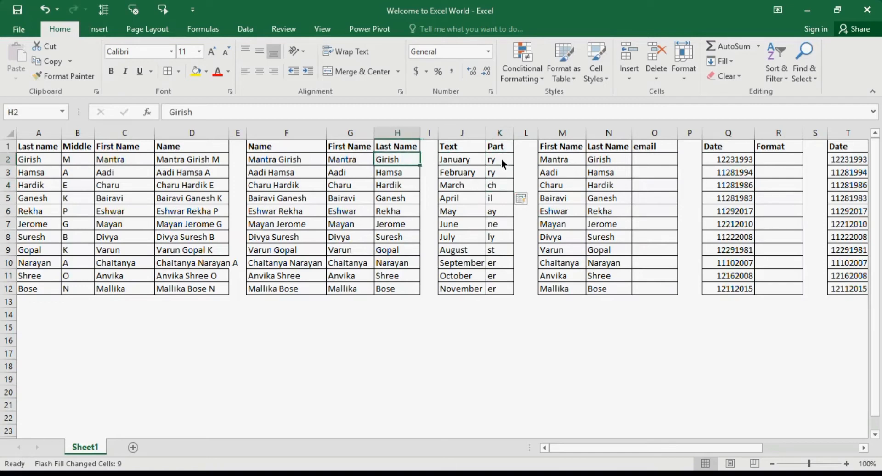
# Step: Clear the Last Name column H2:H12, cancelling a stray entry in column I
pyautogui.hotkey('ctrl', 'shift', 'Down')
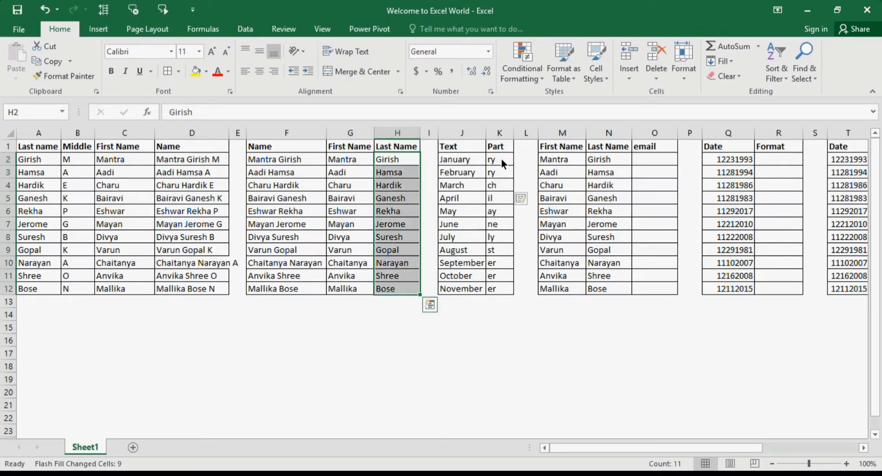
pyautogui.press('Delete')
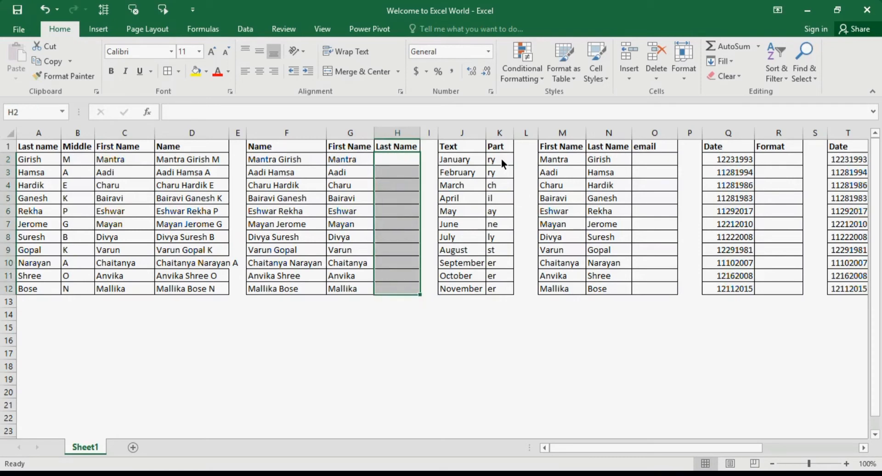
pyautogui.press('Right')
pyautogui.write('G')
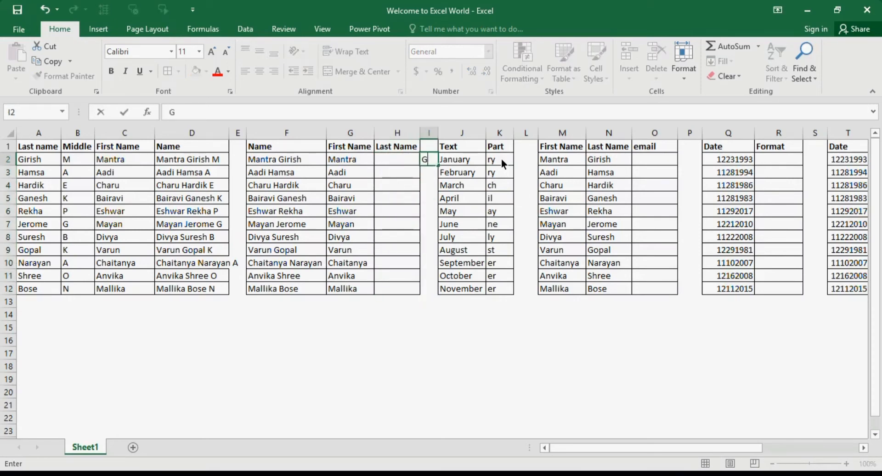
pyautogui.press('Escape')
pyautogui.press('Left')
# Step: Flash Fill two-letter surname fragments from a 'Gi' example, then clear them
pyautogui.write('Gi')
pyautogui.hotkey('ctrl', 'Return')
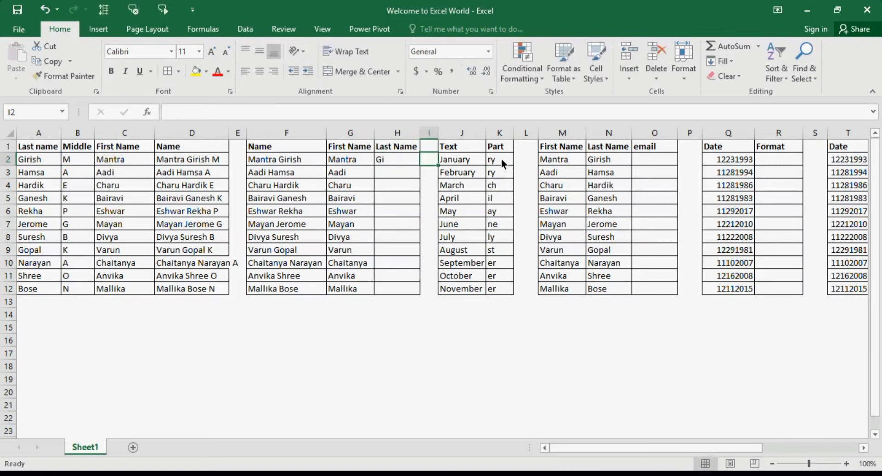
pyautogui.hotkey('ctrl', 'e')
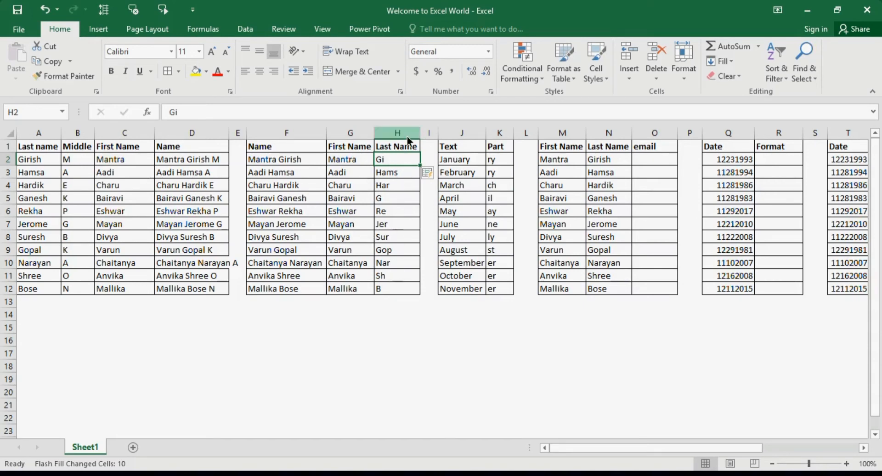
pyautogui.hotkey('ctrl', 'shift', 'Down')
pyautogui.press('Delete')
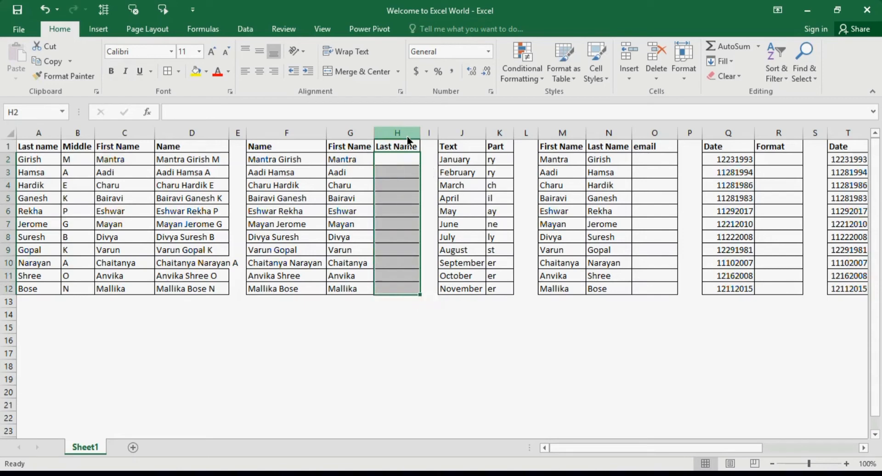
pyautogui.press('Right')
pyautogui.press('Left')
# Step: Enter 'G' in H2 and Flash Fill the surname initials G through B
pyautogui.write('G')
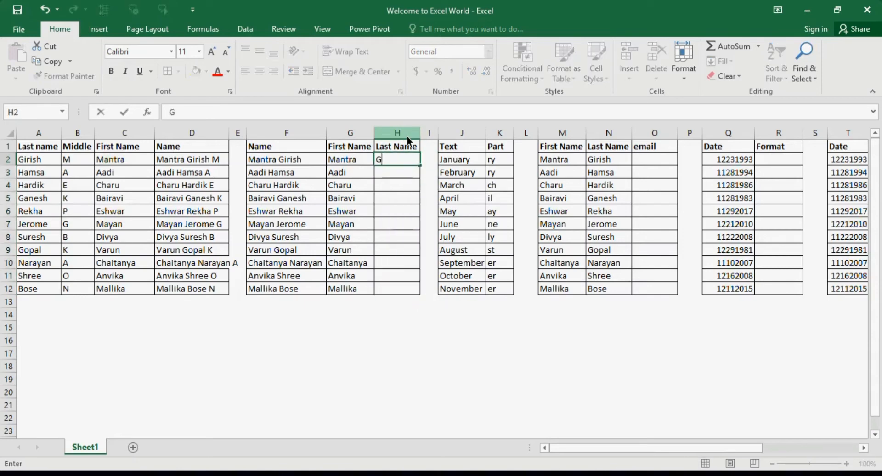
pyautogui.press('Return')
pyautogui.hotkey('ctrl', 'e')
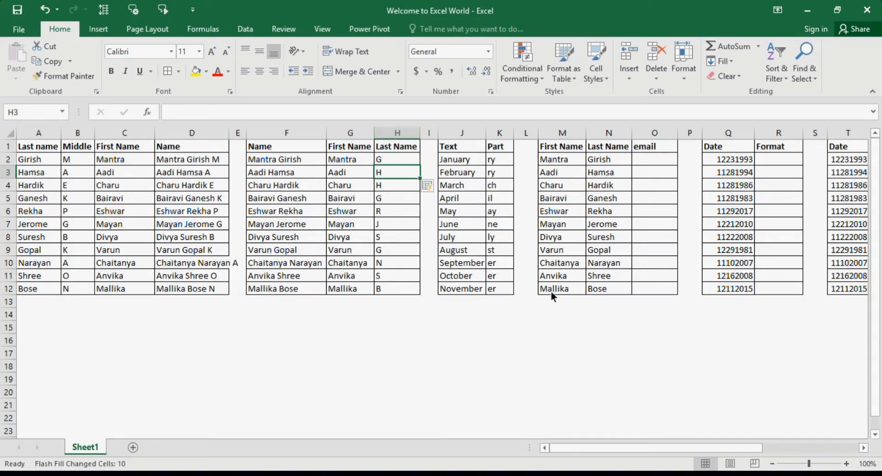
pyautogui.click(506, 168)
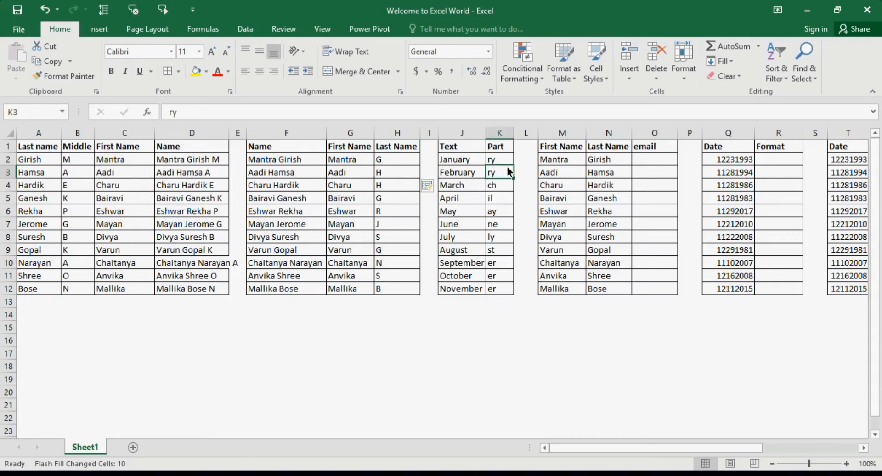
# Step: Clear the earlier endings from the Part column K2:K12
pyautogui.click(502, 161)
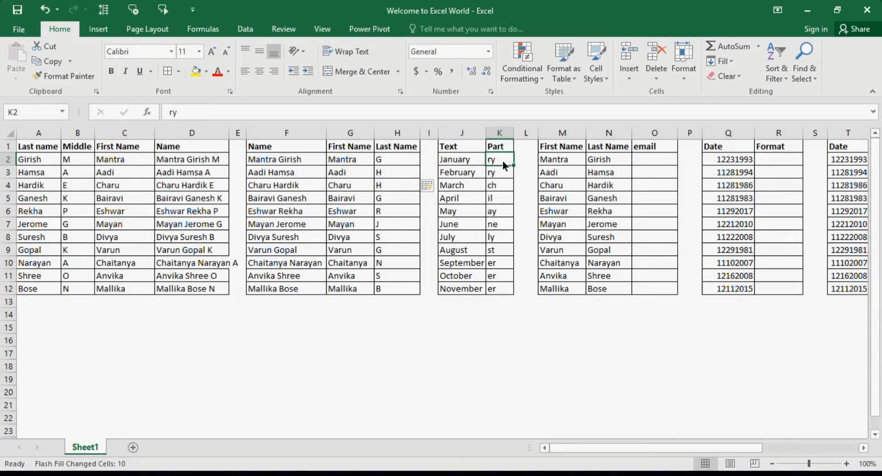
pyautogui.press('Right')
pyautogui.press('Right')
pyautogui.press('Right')
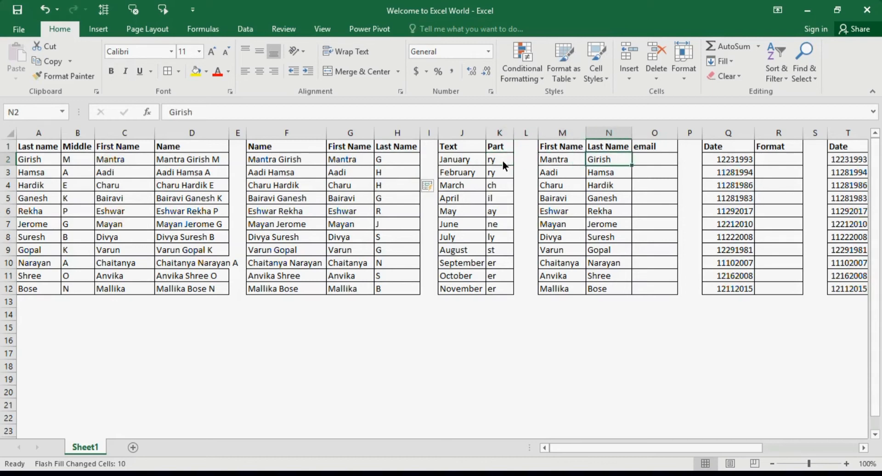
pyautogui.press('Right')
pyautogui.press('Left')
pyautogui.press('Left')
pyautogui.press('Left')
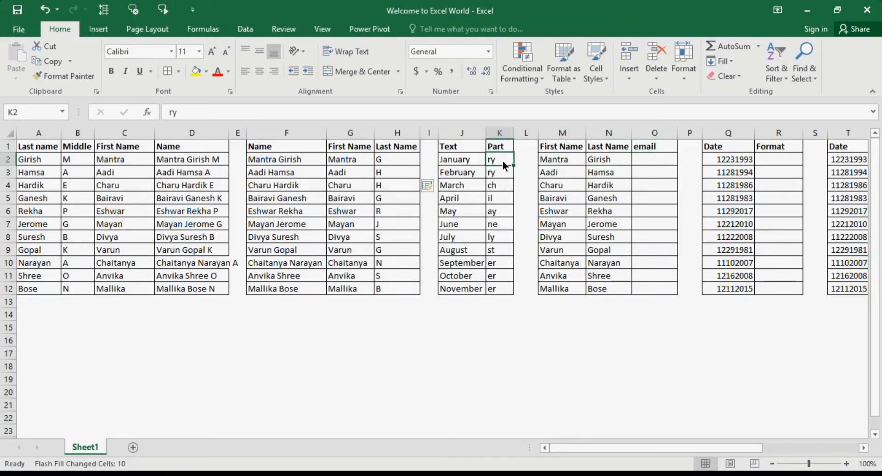
pyautogui.hotkey('ctrl', 'shift', 'Down')
pyautogui.press('Right')
pyautogui.press('Left')
pyautogui.hotkey('ctrl', 'shift', 'Down')
pyautogui.press('Delete')
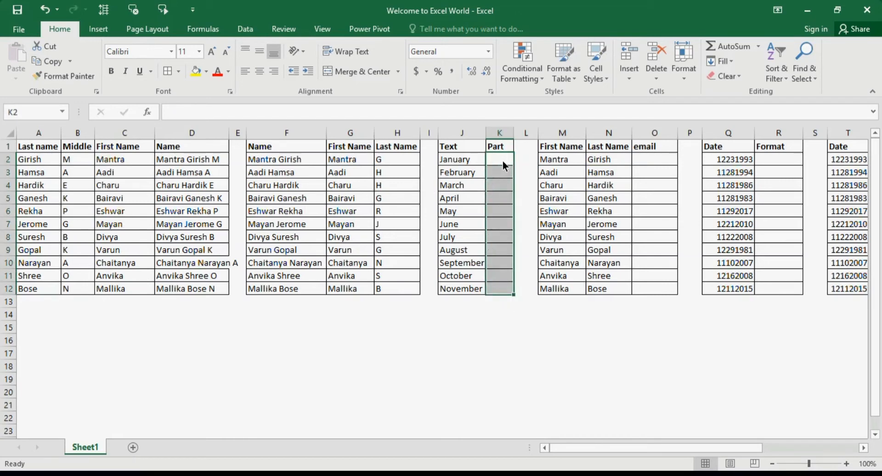
# Step: Enter 'ary' in K2 as the January example and Flash Fill the Part column
pyautogui.click(503, 164)
pyautogui.write('1')
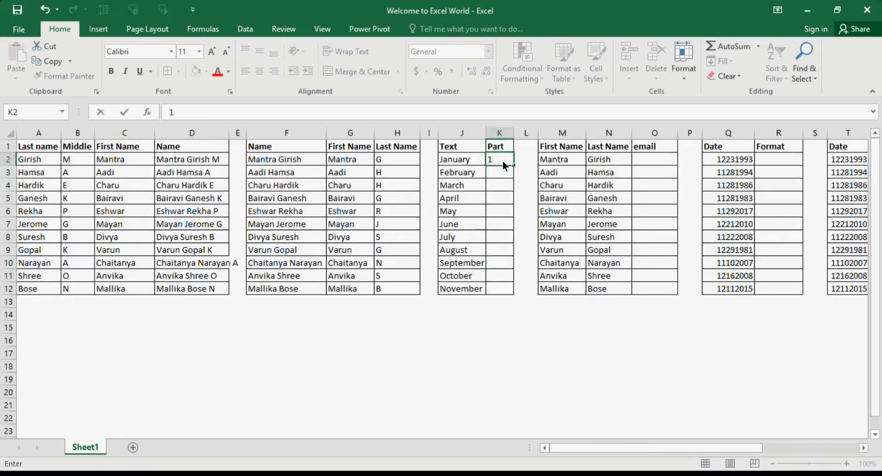
pyautogui.press('BackSpace')
pyautogui.write('ary')
pyautogui.press('Return')
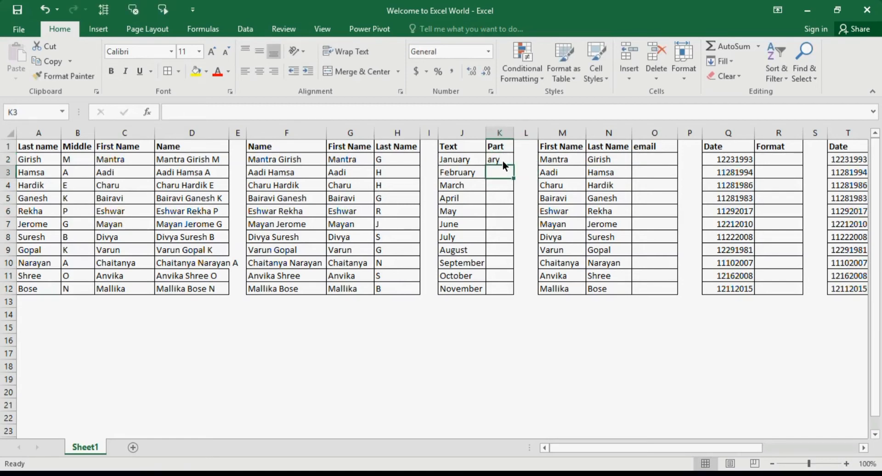
pyautogui.hotkey('ctrl', 'e')
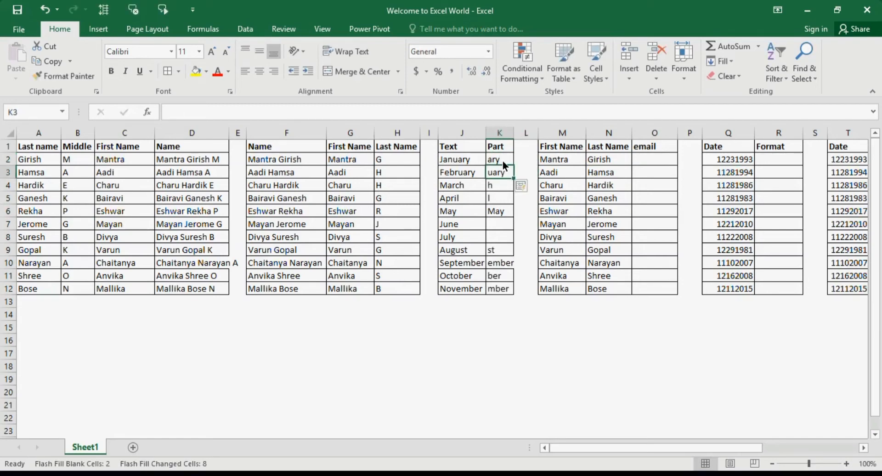
# Step: Add 'une' for June in K7, then undo the fills so only K2 remains
pyautogui.click(500, 227)
pyautogui.click(499, 235)
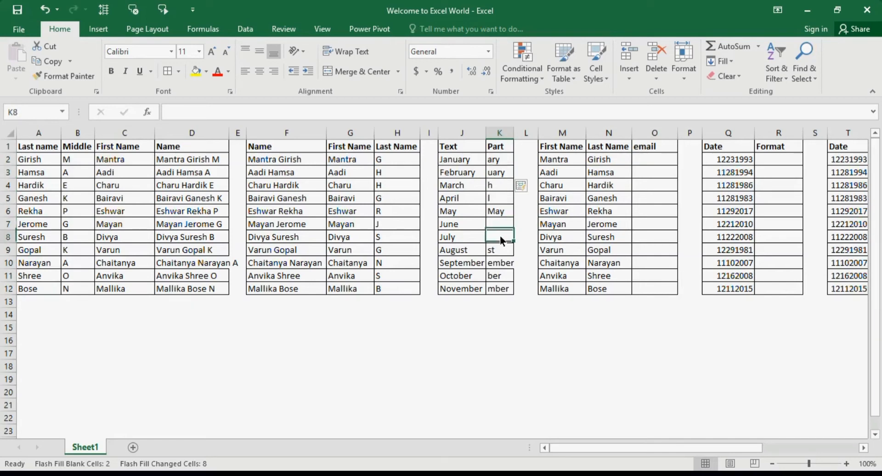
pyautogui.click(499, 223)
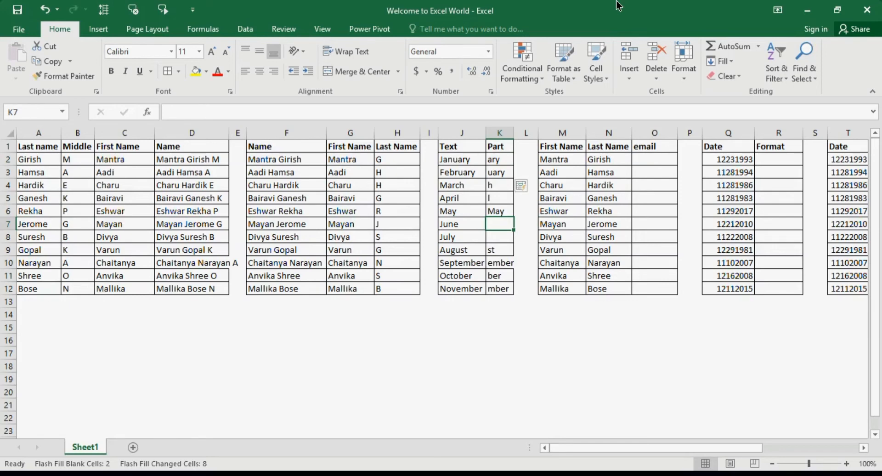
pyautogui.write('un')
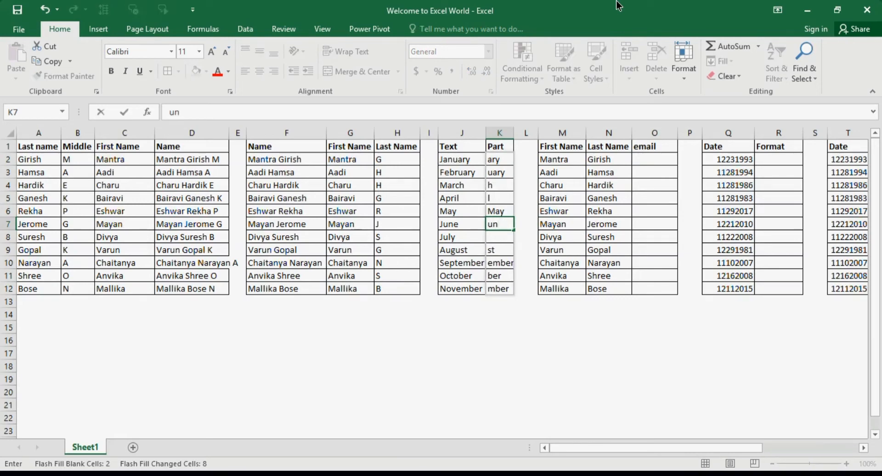
pyautogui.write('e')
pyautogui.press('Return')
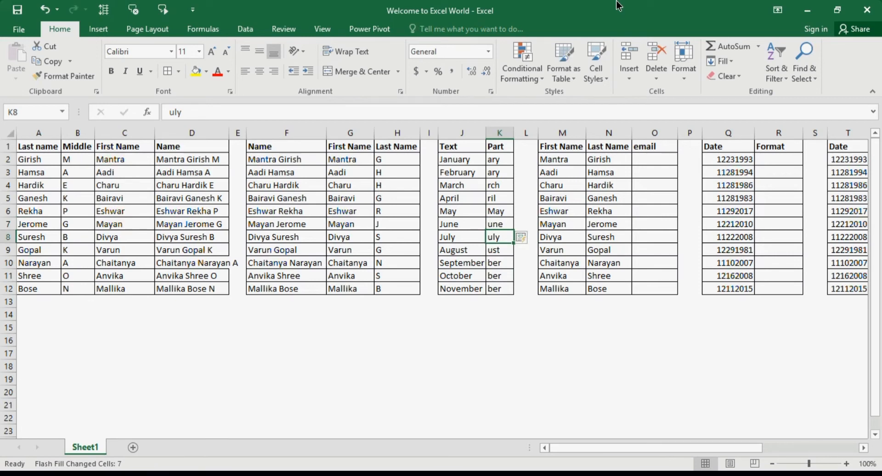
pyautogui.hotkey('ctrl', 'z')
pyautogui.hotkey('ctrl', 'z')
pyautogui.hotkey('ctrl', 'z')
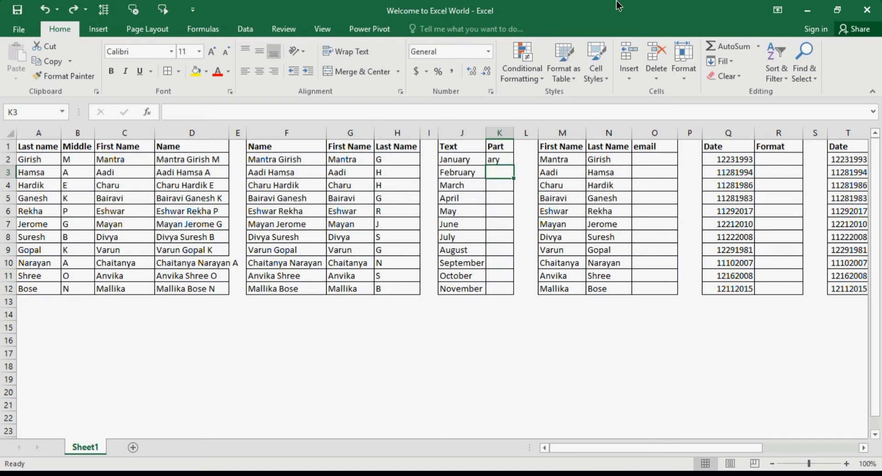
# Step: Flash Fill from 'ary', then add 'une' in K7 to complete three-letter endings like rch and ber
pyautogui.hotkey('ctrl', 'e')
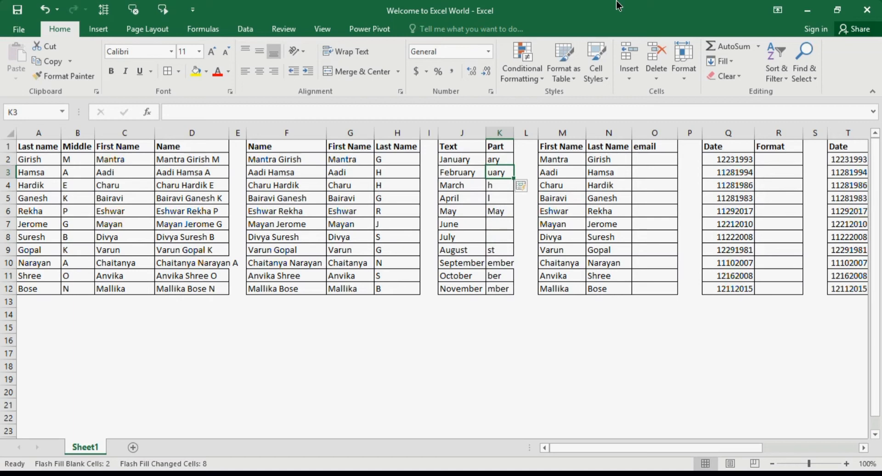
pyautogui.press('Down')
pyautogui.press('Down')
pyautogui.press('Down')
pyautogui.press('Down')
pyautogui.press('Down')
pyautogui.press('Down')
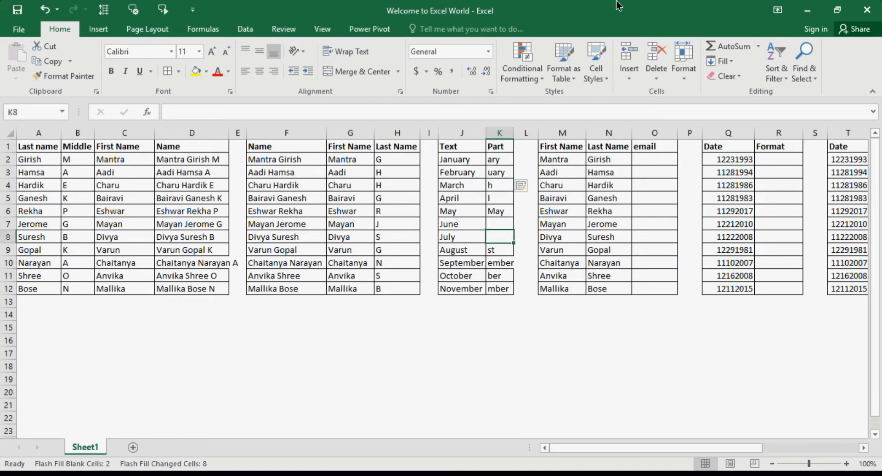
pyautogui.press('Up')
pyautogui.press('Up')
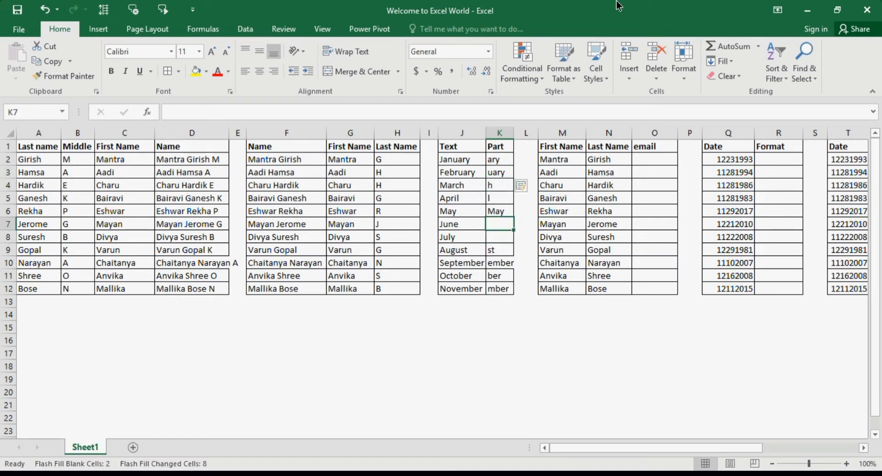
pyautogui.write('u')
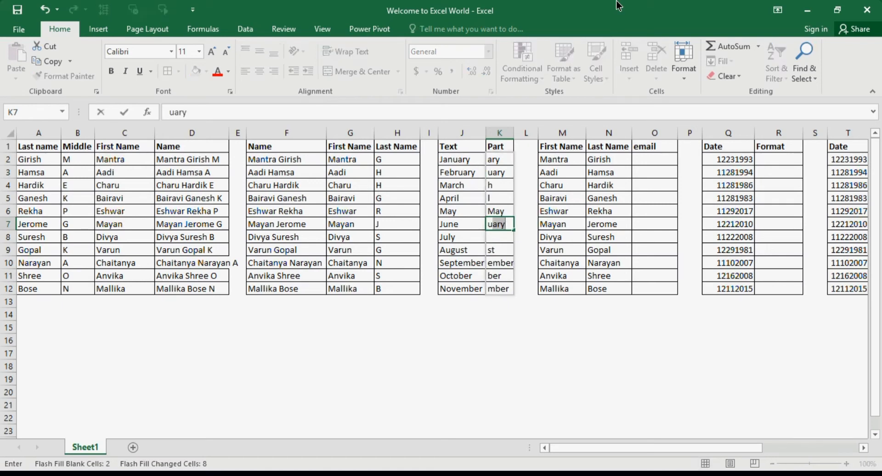
pyautogui.write('ne')
pyautogui.press('Return')
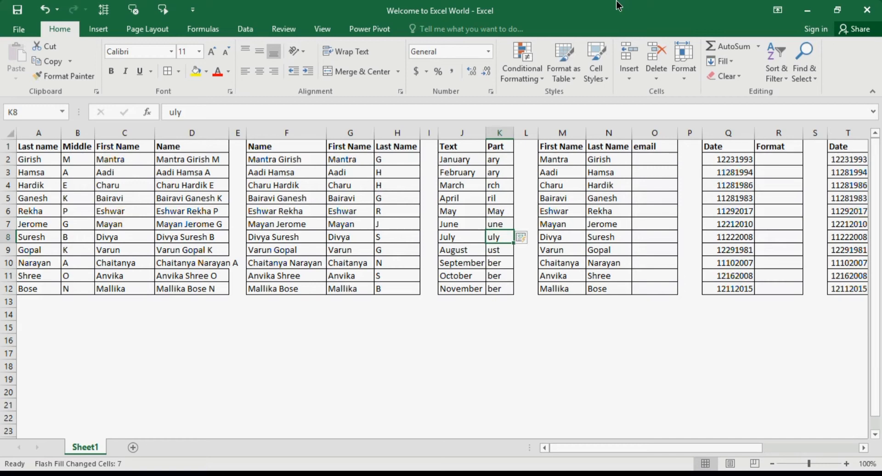
pyautogui.click(661, 165)
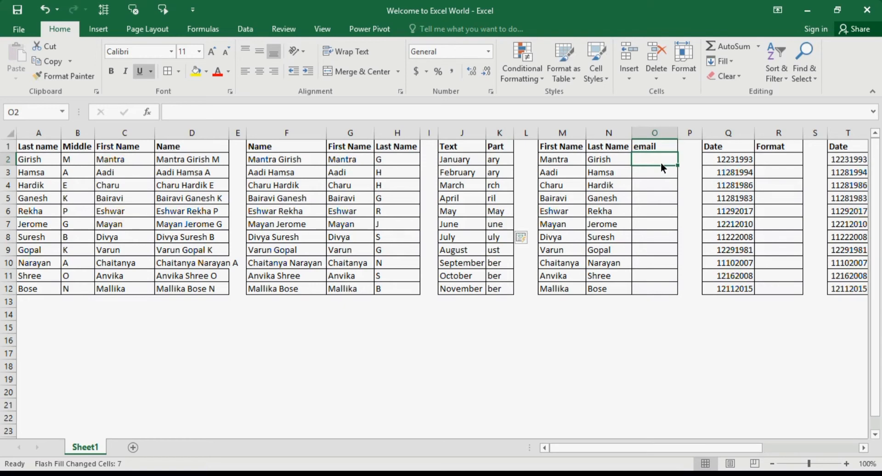
pyautogui.write('Mantr')
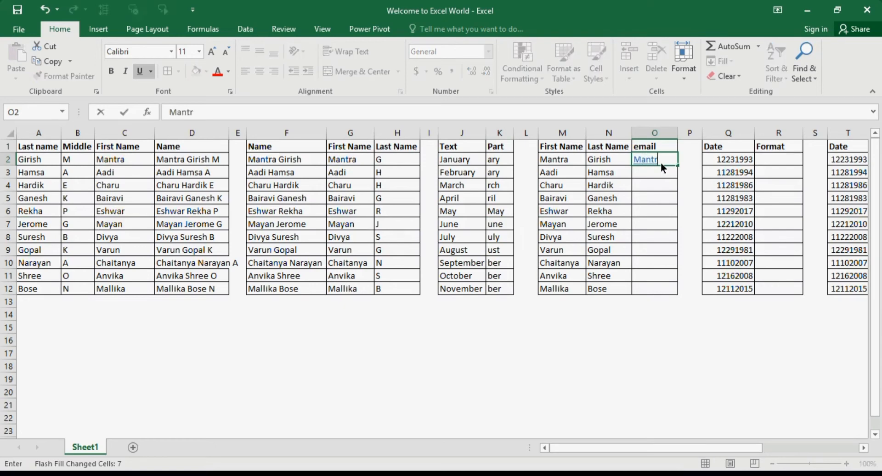
pyautogui.write('a-Girish')
pyautogui.write('@test')
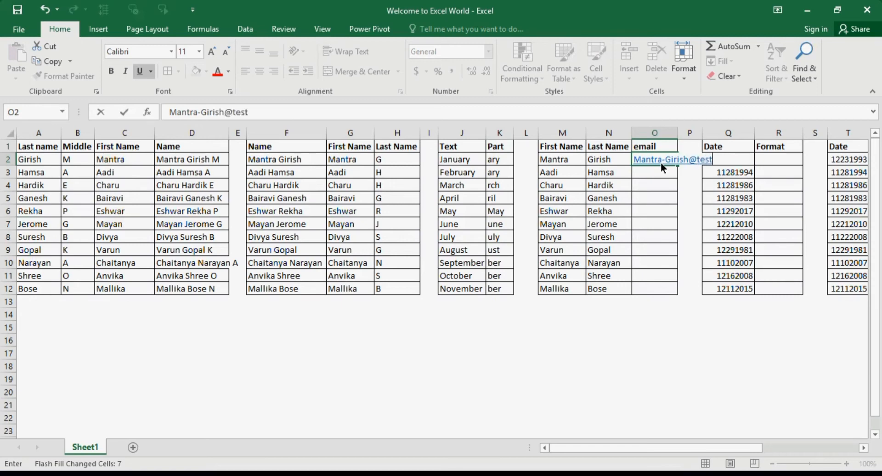
pyautogui.write('.com')
pyautogui.hotkey('ctrl', 'Return')
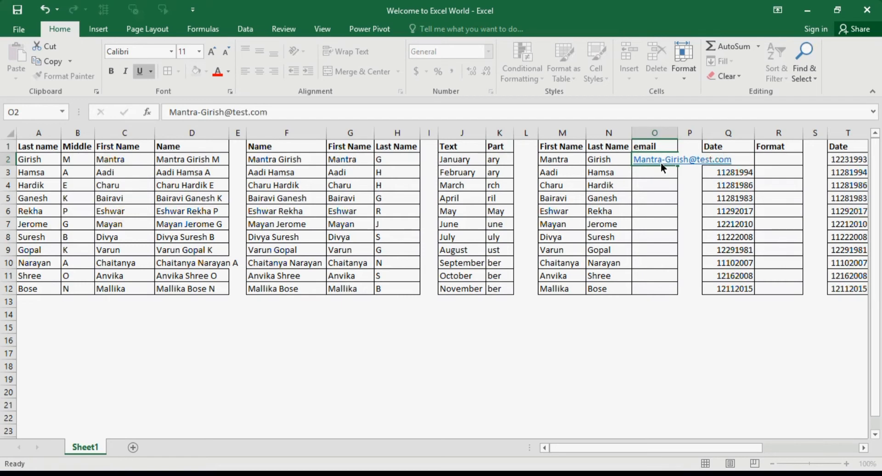
pyautogui.press('Down')
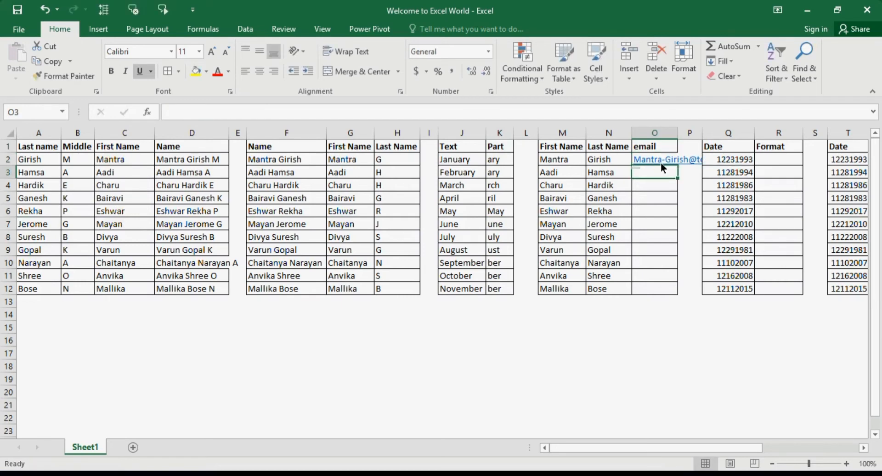
pyautogui.doubleClick(677, 133)
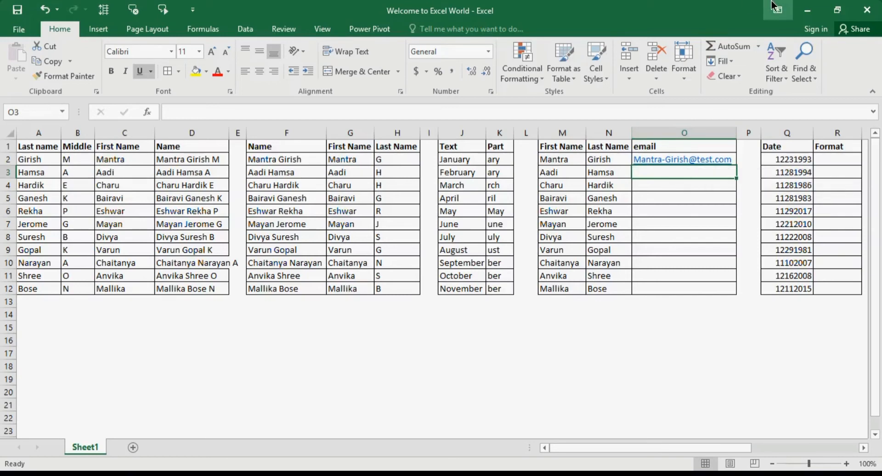
pyautogui.hotkey('ctrl', 'e')
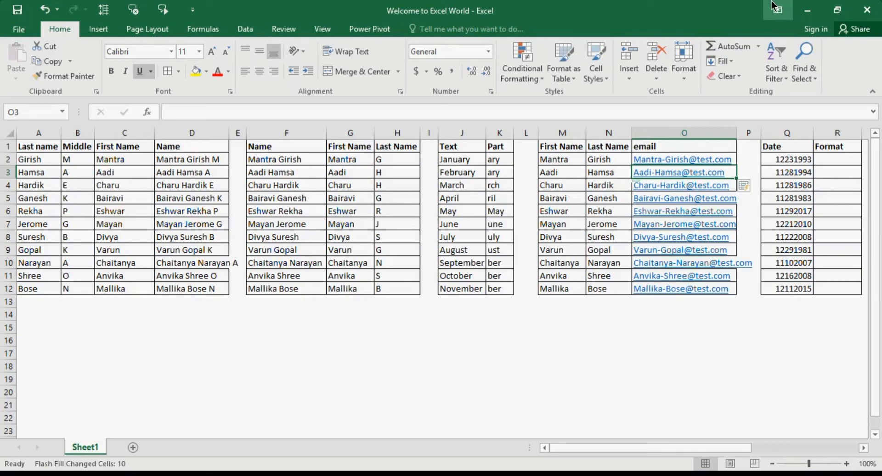
pyautogui.hotkey('ctrl', 'z')
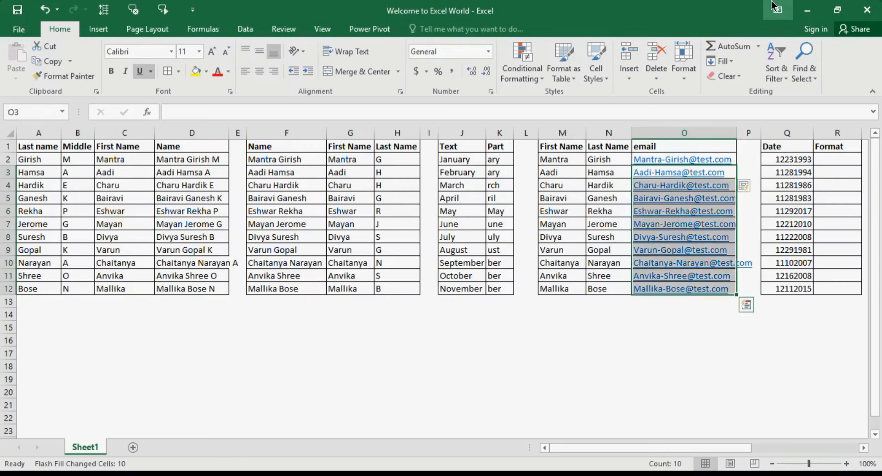
pyautogui.press('Up')
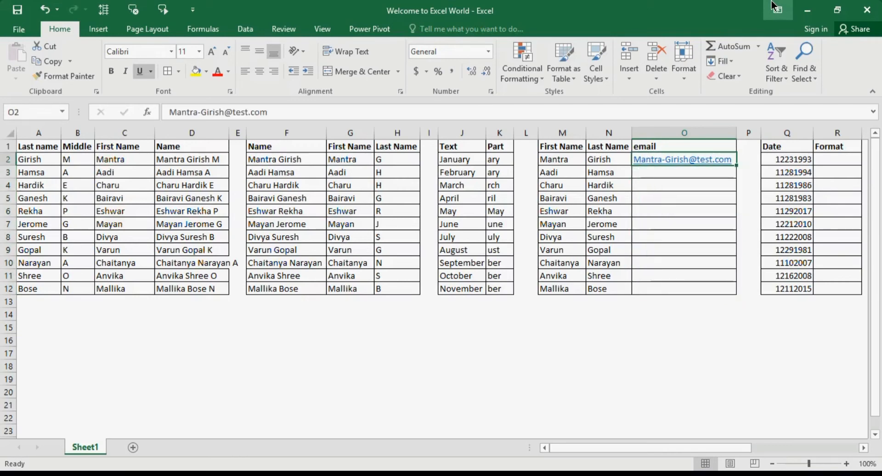
pyautogui.press('F2')
pyautogui.press('Left')
pyautogui.press('Left')
pyautogui.press('Left')
pyautogui.press('Left')
pyautogui.press('Left')
pyautogui.press('Left')
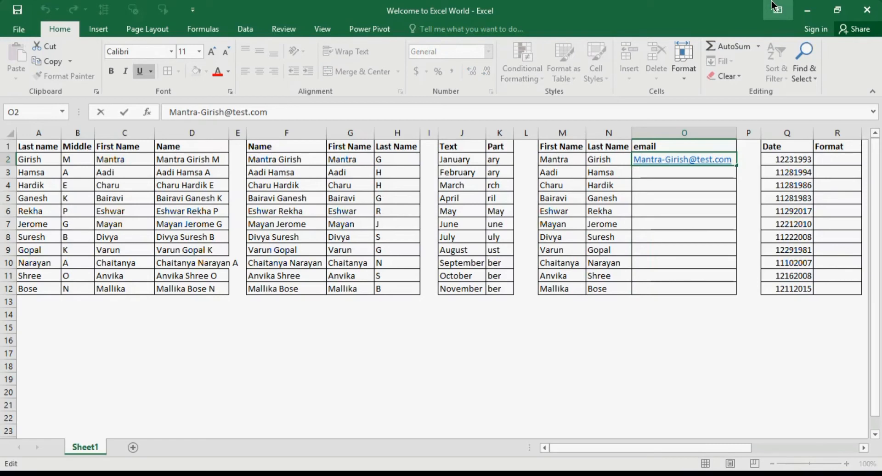
pyautogui.press('BackSpace')
pyautogui.write('.')
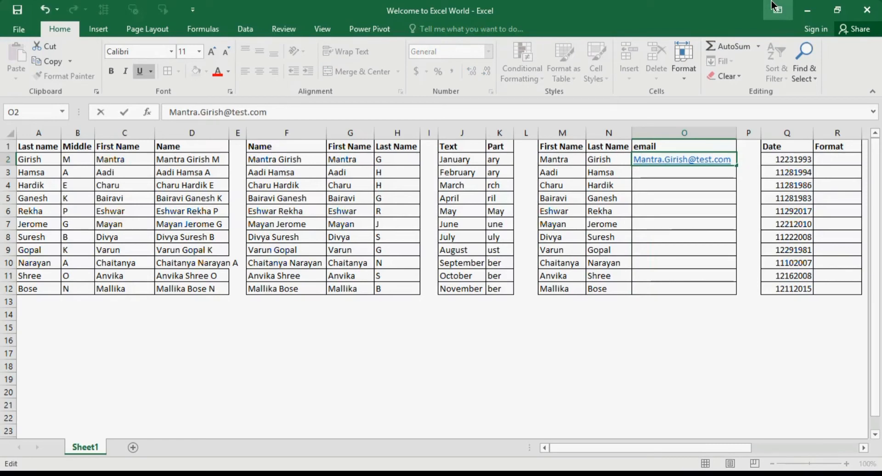
pyautogui.press('Return')
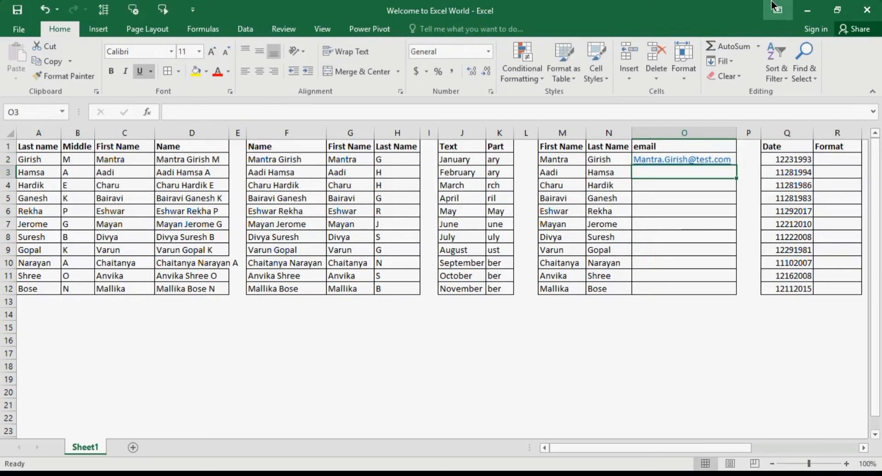
pyautogui.hotkey('ctrl', 'e')
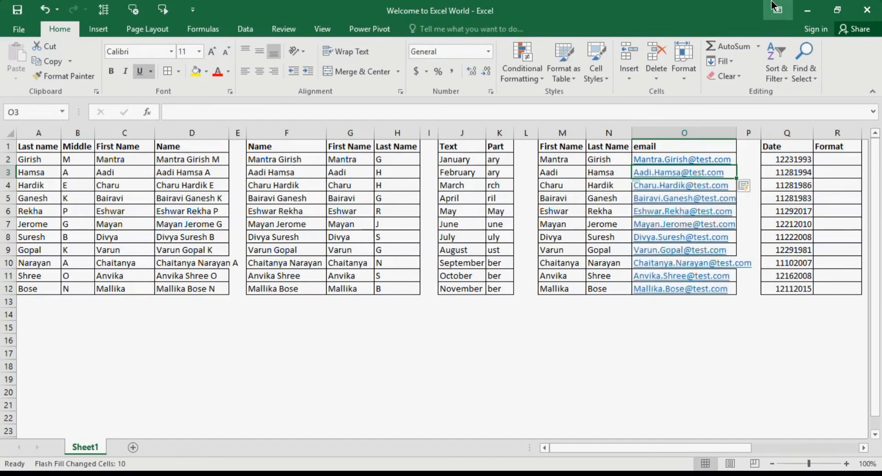
pyautogui.press('Right')
pyautogui.press('Right')
pyautogui.press('Right')
pyautogui.press('Right')
pyautogui.press('Right')
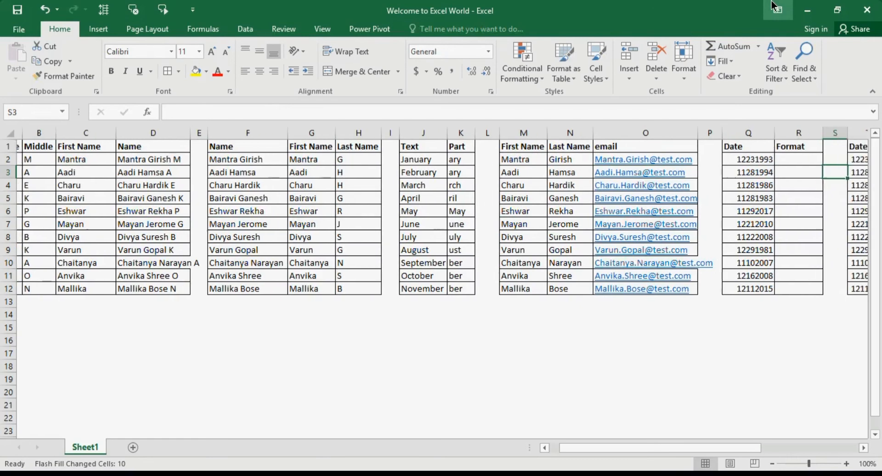
# Step: Enter 12/23/1993 in R2 and Flash Fill slash-formatted dates down to 12/11/2015
pyautogui.press('Right')
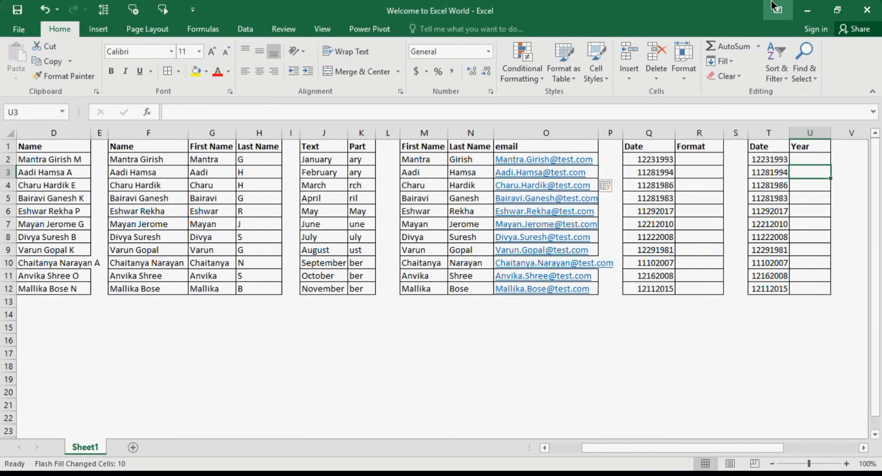
pyautogui.press('Up')
pyautogui.press('Left')
pyautogui.press('Left')
pyautogui.press('Left')
pyautogui.press('Left')
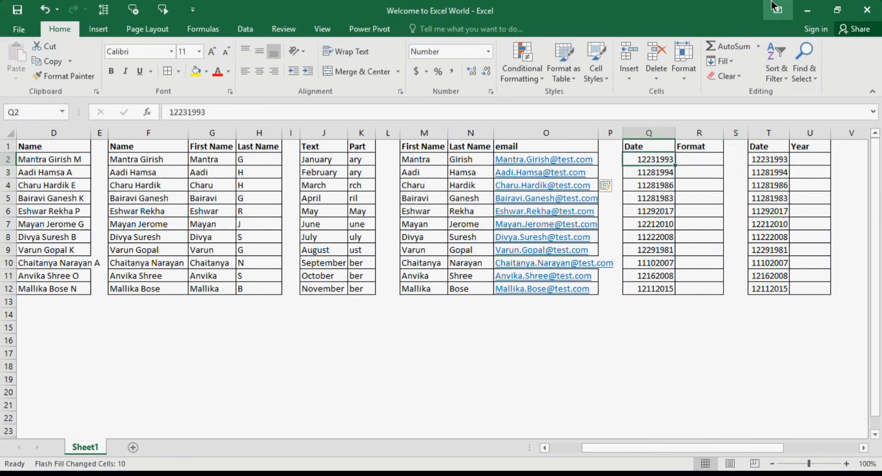
pyautogui.press('Right')
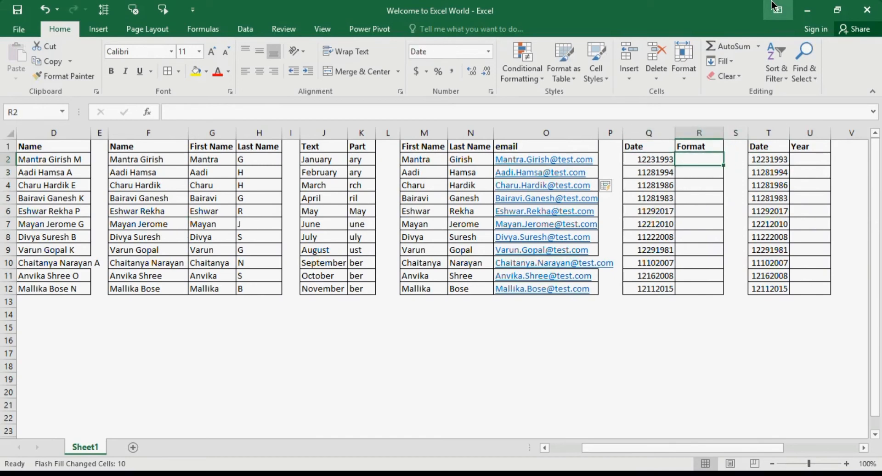
pyautogui.write('12')
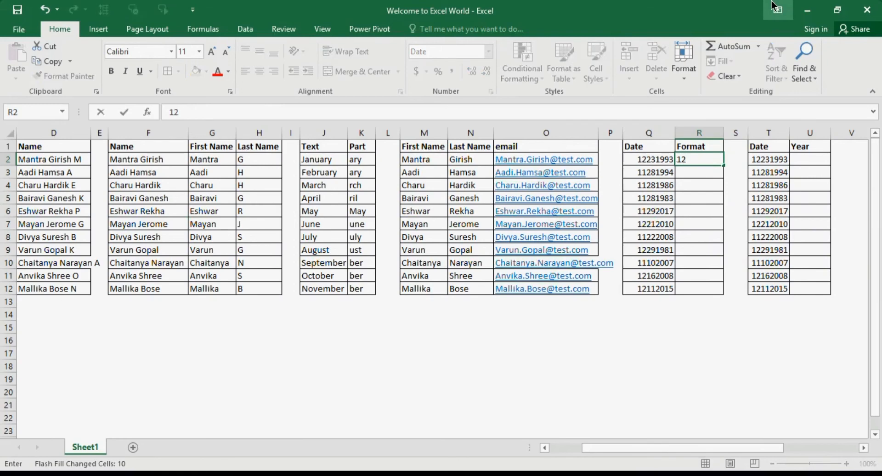
pyautogui.write('/23/1993')
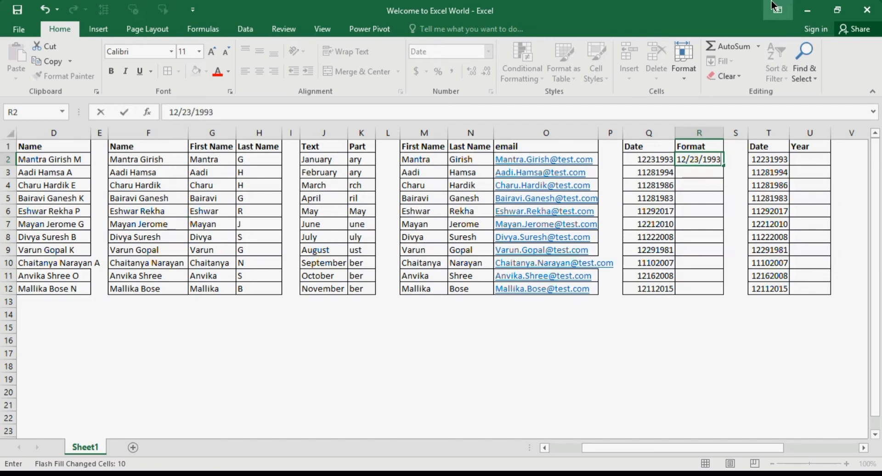
pyautogui.press('Return')
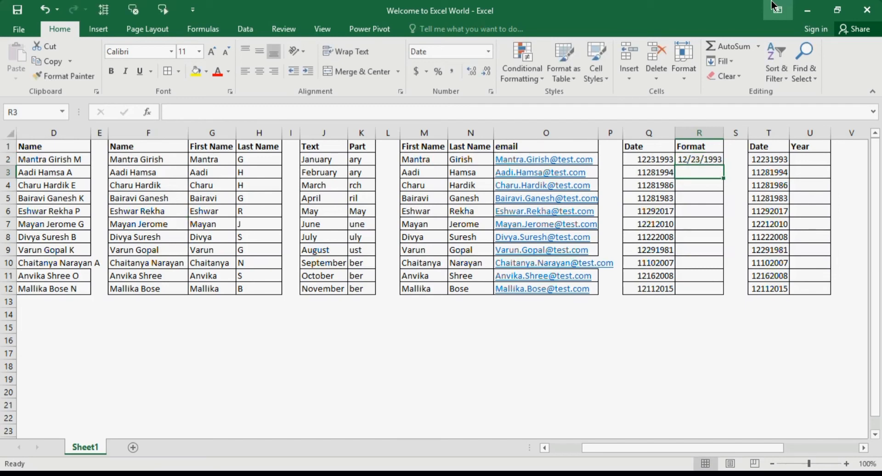
pyautogui.hotkey('ctrl', 'e')
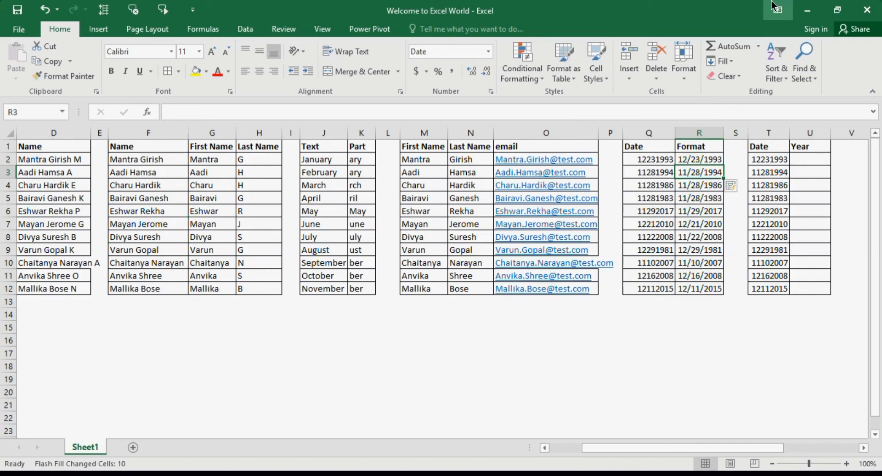
pyautogui.press('Right')
pyautogui.press('Right')
pyautogui.press('Right')
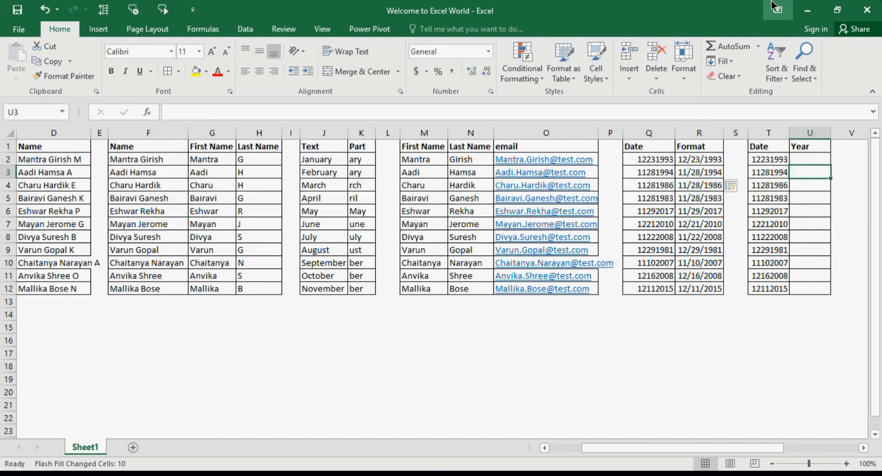
# Step: Enter 1993 in U2, Flash Fill the Year column, then clear the filled values
pyautogui.press('Up')
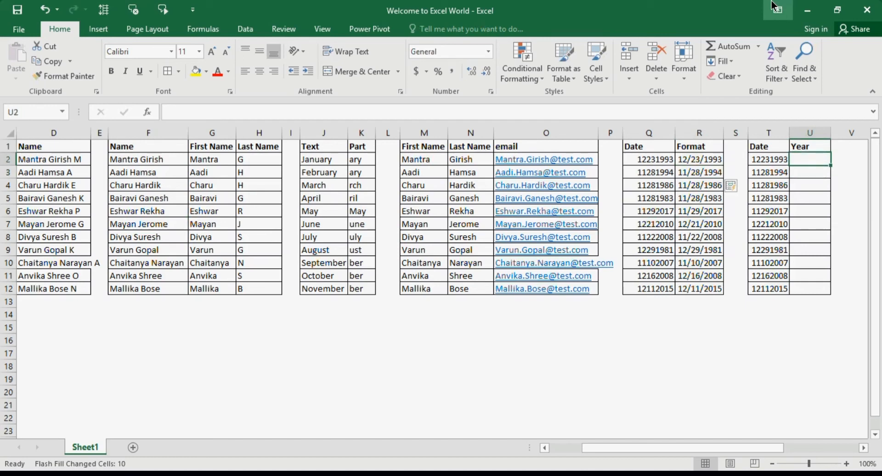
pyautogui.write('1993')
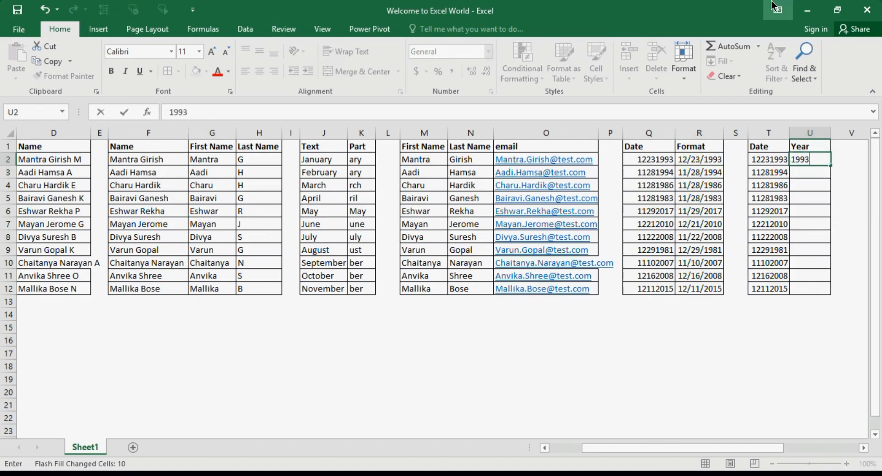
pyautogui.hotkey('ctrl', 'Return')
pyautogui.press('Return')
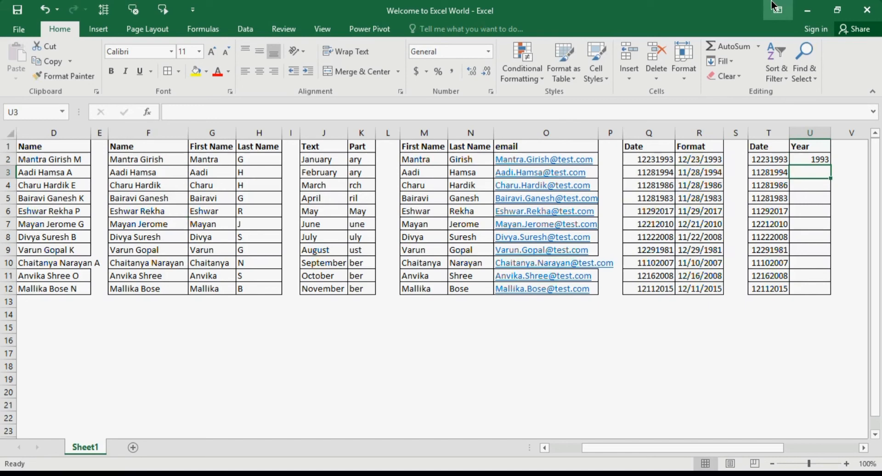
pyautogui.hotkey('ctrl', 'e')
pyautogui.press('Up')
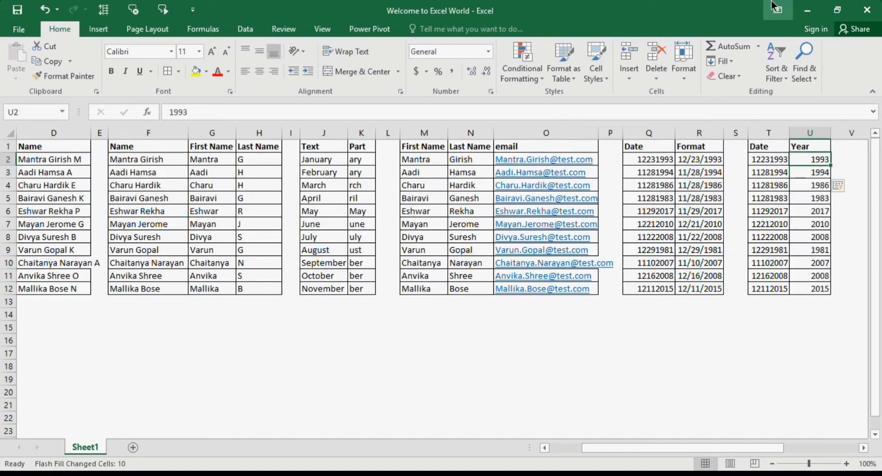
pyautogui.hotkey('ctrl', 'shift', 'Down')
pyautogui.press('Delete')
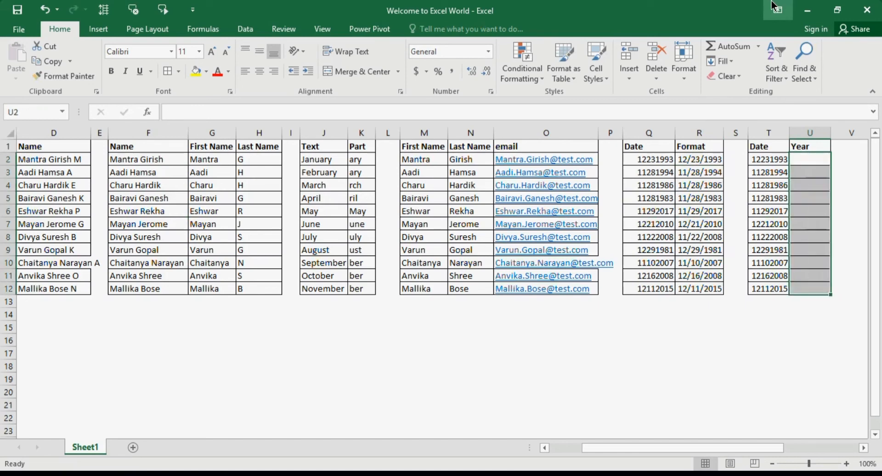
pyautogui.press('Left')
pyautogui.press('Right')
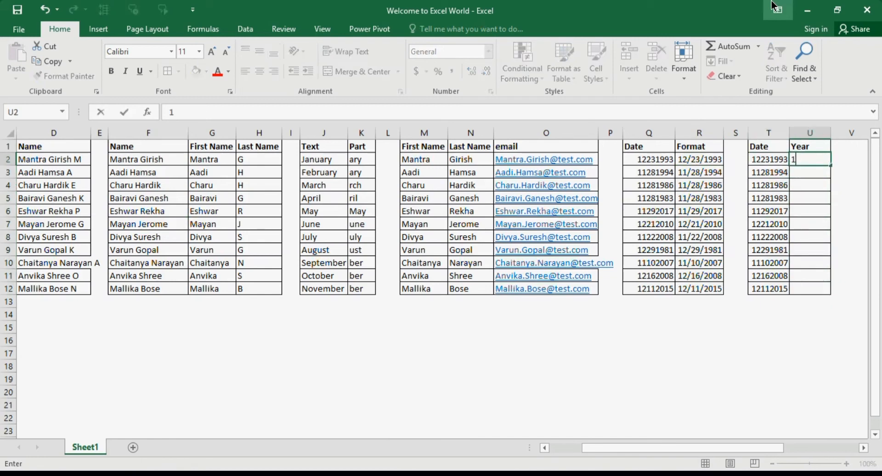
# Step: Flash Fill from an example of 12, then correct U2 to 1993 so years fill 1993 through 2015
pyautogui.write('12')
pyautogui.press('Return')
pyautogui.hotkey('ctrl', 'e')
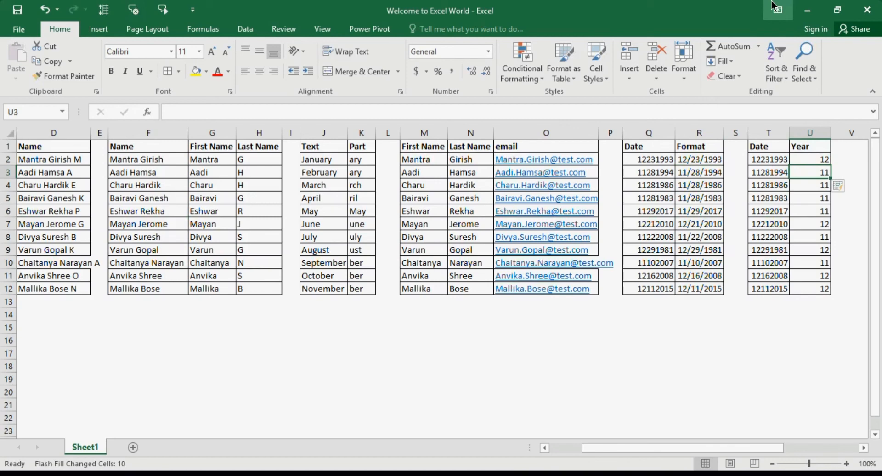
pyautogui.press('Up')
pyautogui.write('1993')
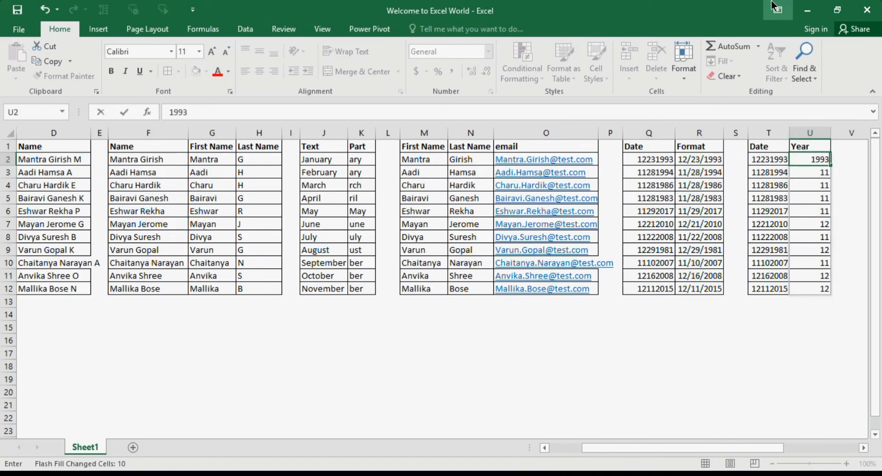
pyautogui.press('Return')
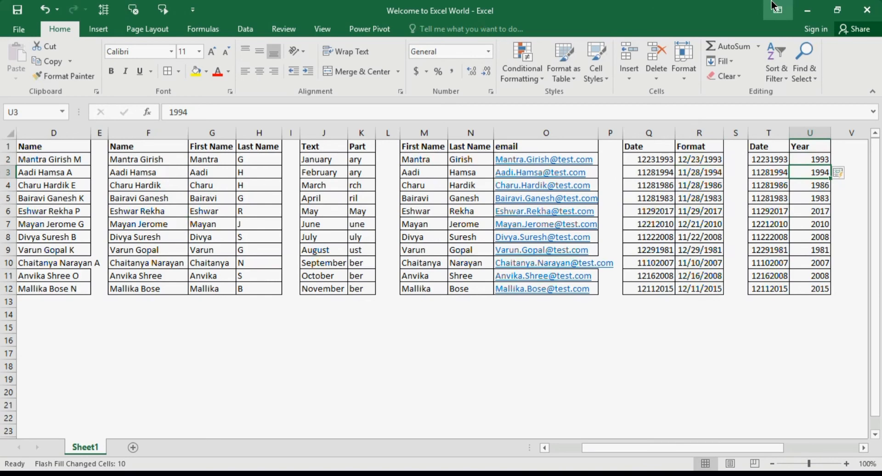
pyautogui.press('Right')
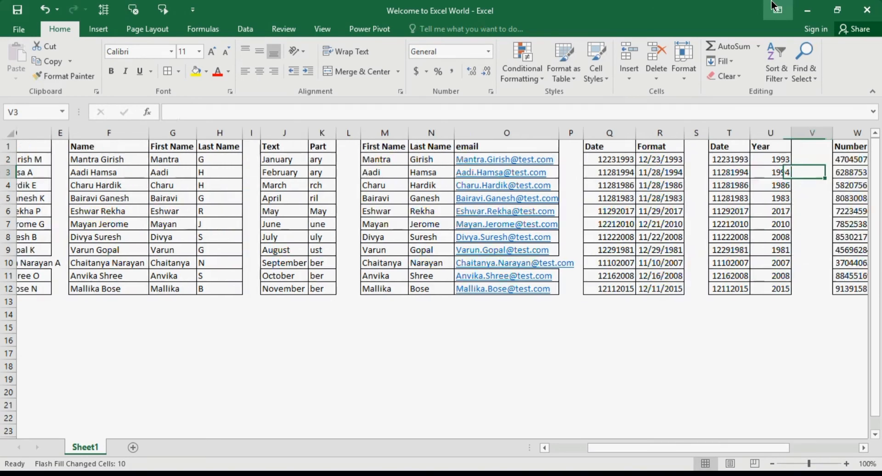
pyautogui.press('Right')
pyautogui.press('Right')
pyautogui.press('Up')
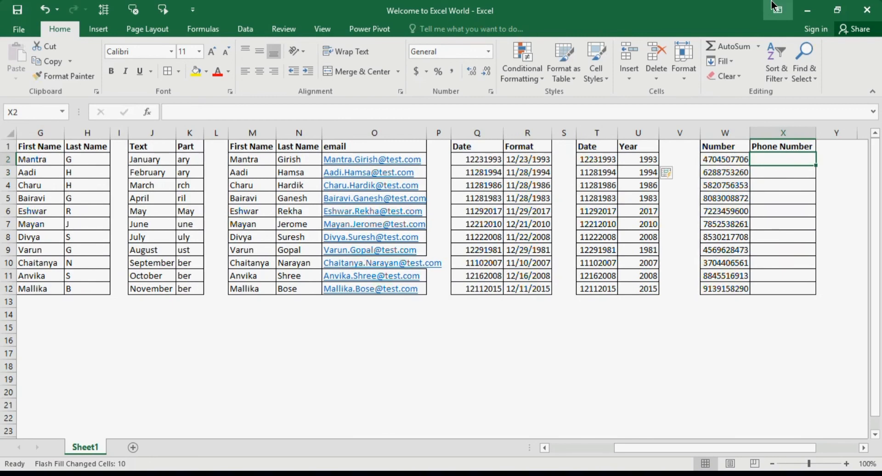
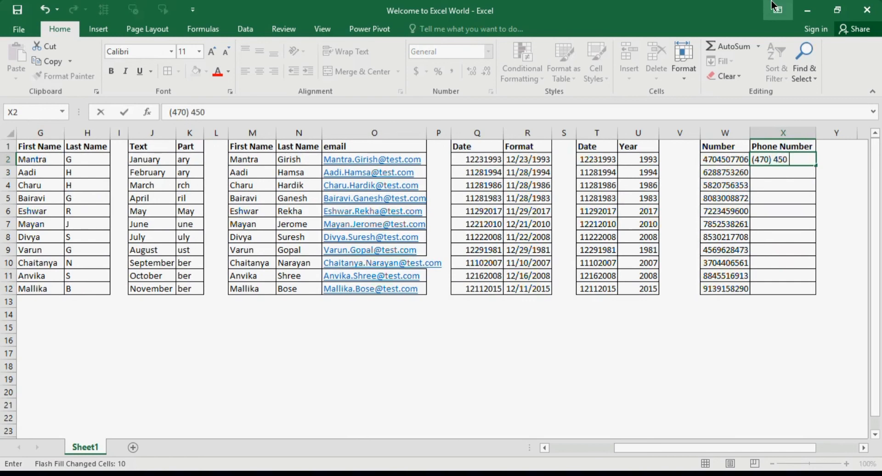
pyautogui.press('Return')
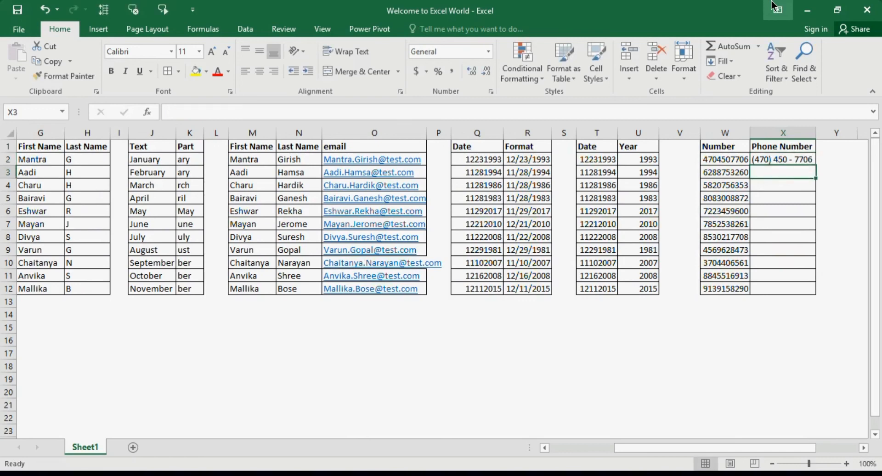
pyautogui.hotkey('ctrl', 'e')
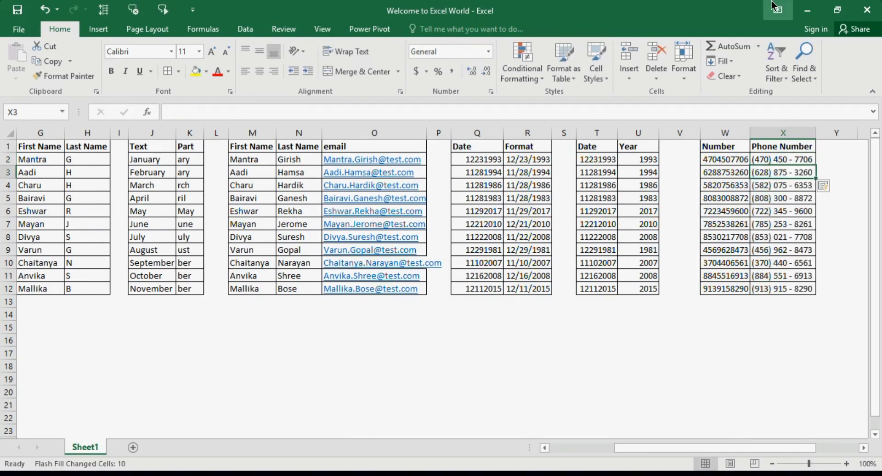
pyautogui.press('Up')
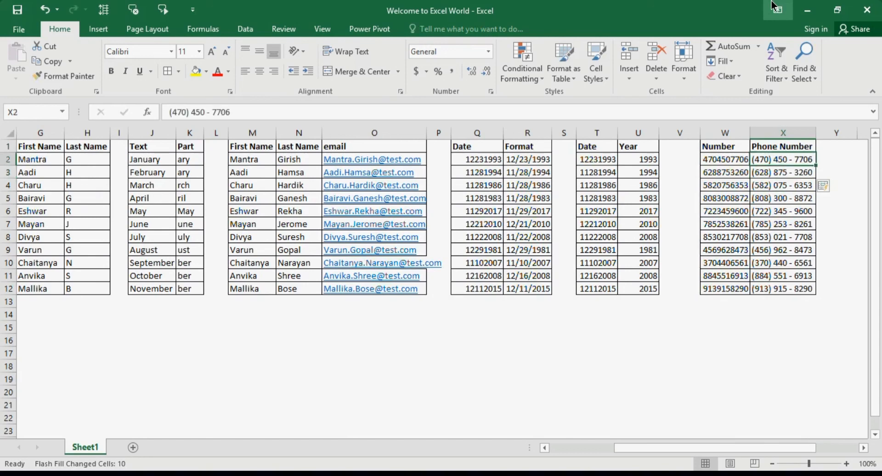
pyautogui.press('F2')
pyautogui.press('Left')
pyautogui.press('Left')
pyautogui.press('Left')
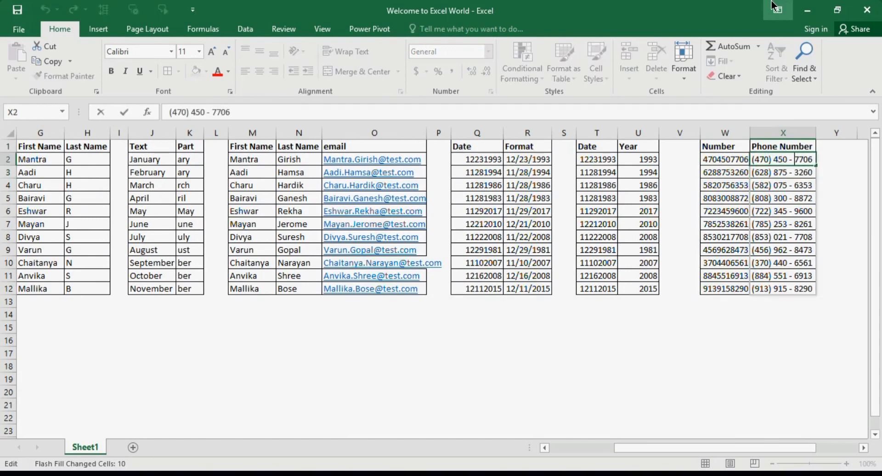
pyautogui.press('Left')
pyautogui.press('BackSpace')
pyautogui.press('BackSpace')
pyautogui.press('Return')
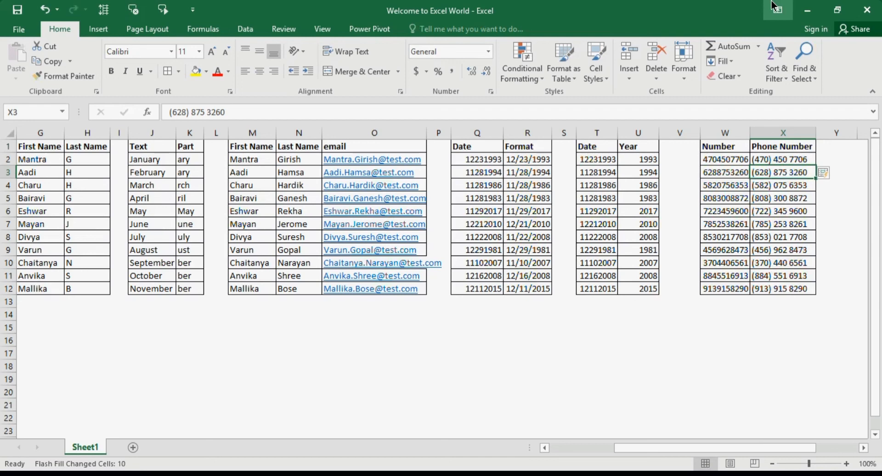
pyautogui.press('Left')
pyautogui.press('Left')
pyautogui.press('Left')
pyautogui.press('Left')
pyautogui.press('Left')
pyautogui.press('Left')
pyautogui.press('Left')
pyautogui.press('Left')
pyautogui.press('Left')
pyautogui.press('Left')
pyautogui.press('Left')
pyautogui.press('Left')
pyautogui.press('Left')
pyautogui.press('Left')
pyautogui.press('Left')
pyautogui.press('Left')
pyautogui.press('Left')
pyautogui.press('Left')
pyautogui.press('Left')
pyautogui.press('Left')
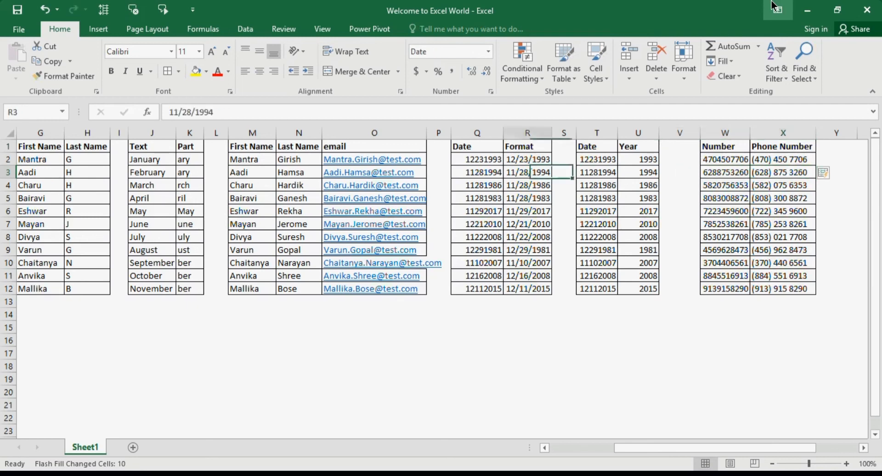